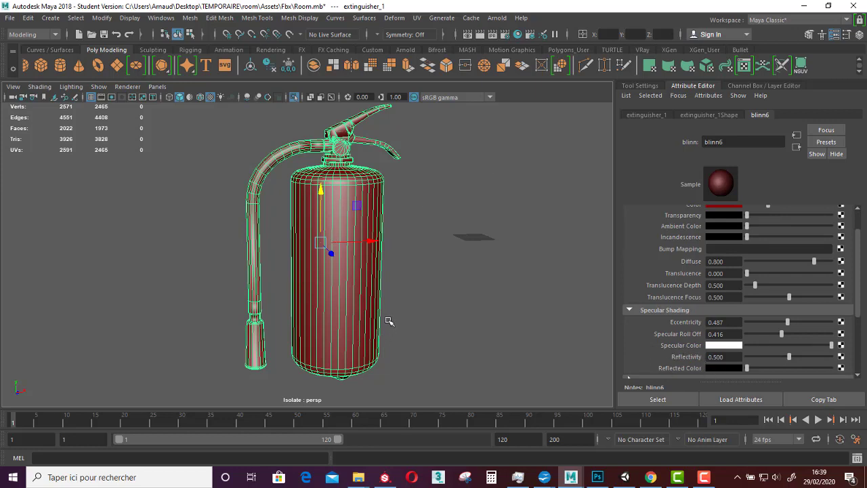
Examine the blinn6 material attributes of the fire extinguisher model
click(430, 268)
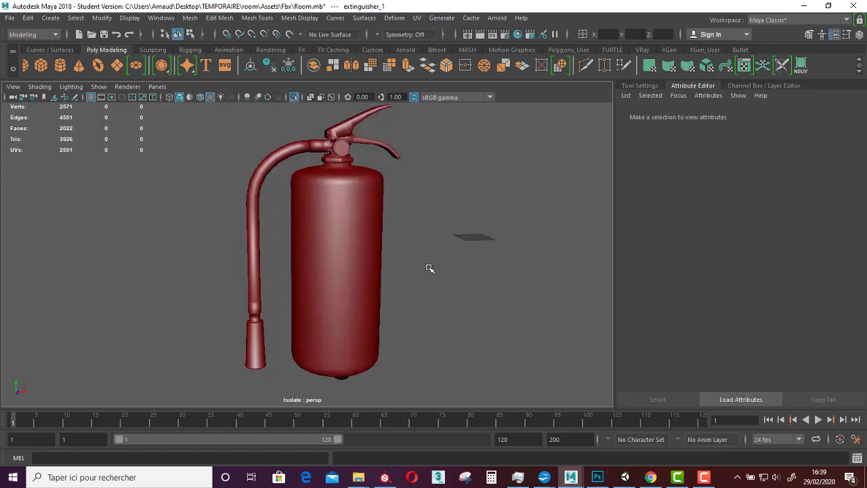
click(349, 267)
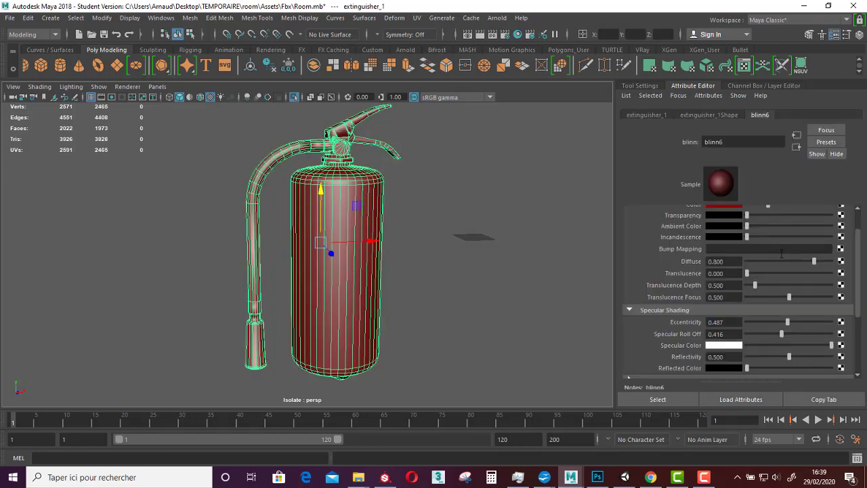
scroll(795, 262, up, 2)
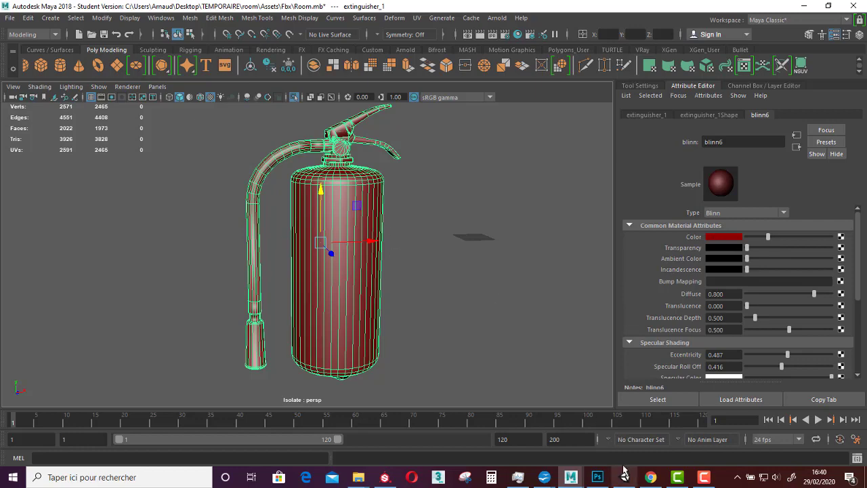
Switch to Photoshop and bring up the tree bark texture image
click(598, 478)
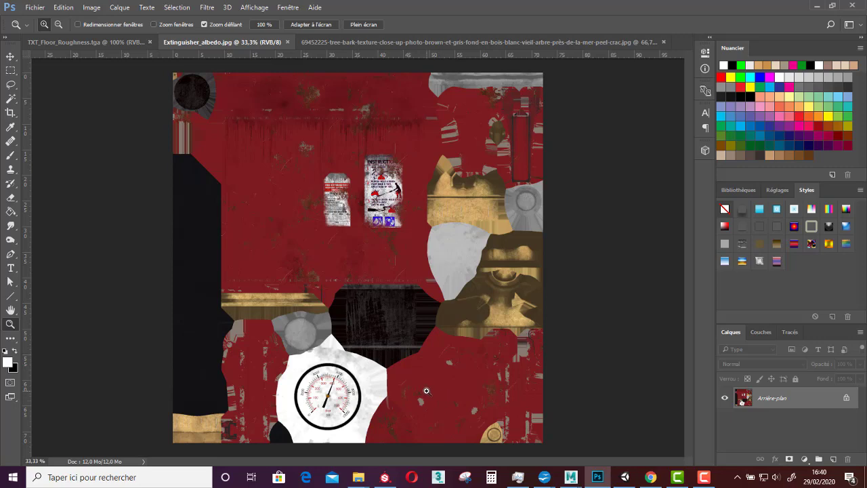
click(370, 42)
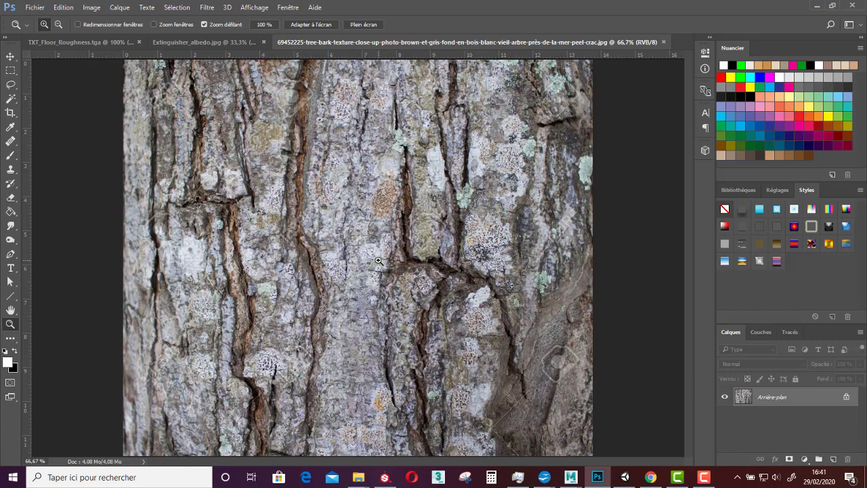
click(205, 8)
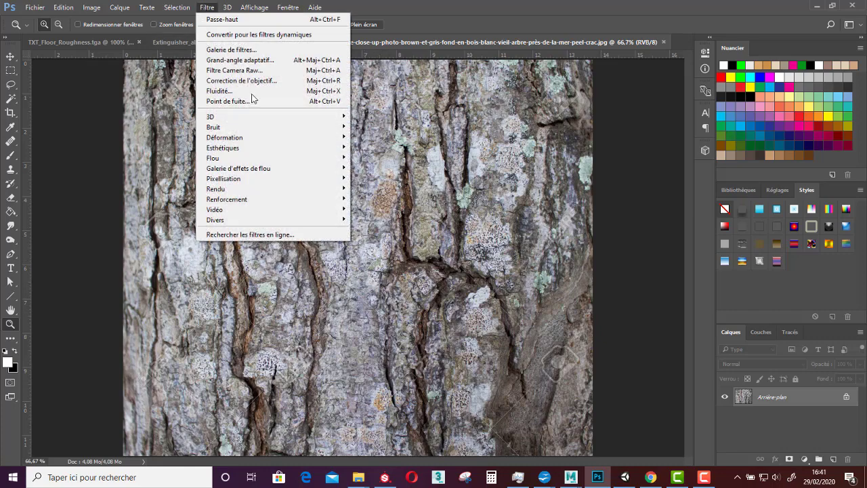
mouse_move(270, 221)
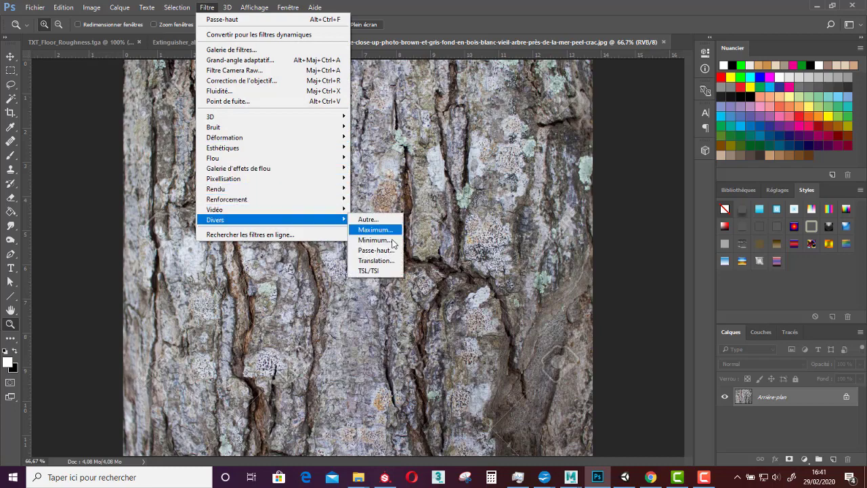
click(382, 252)
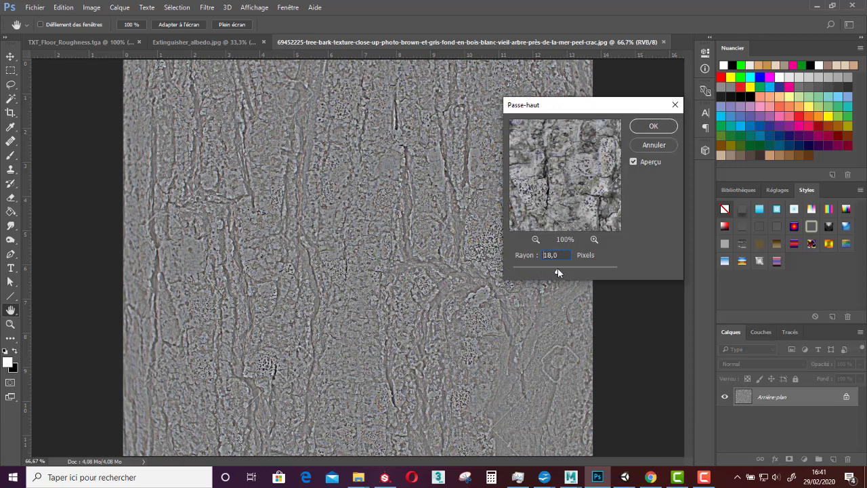
drag(563, 268, 565, 265)
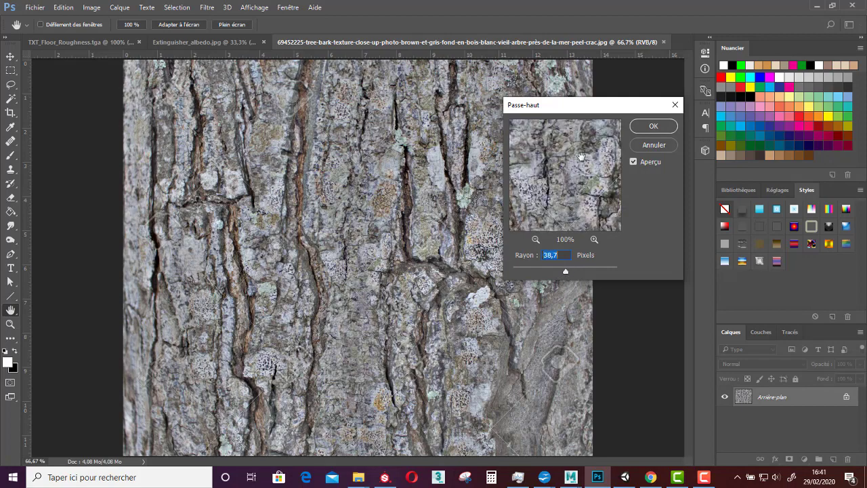
click(631, 163)
click(631, 163)
click(631, 163)
click(631, 164)
click(632, 164)
click(631, 163)
key(z)
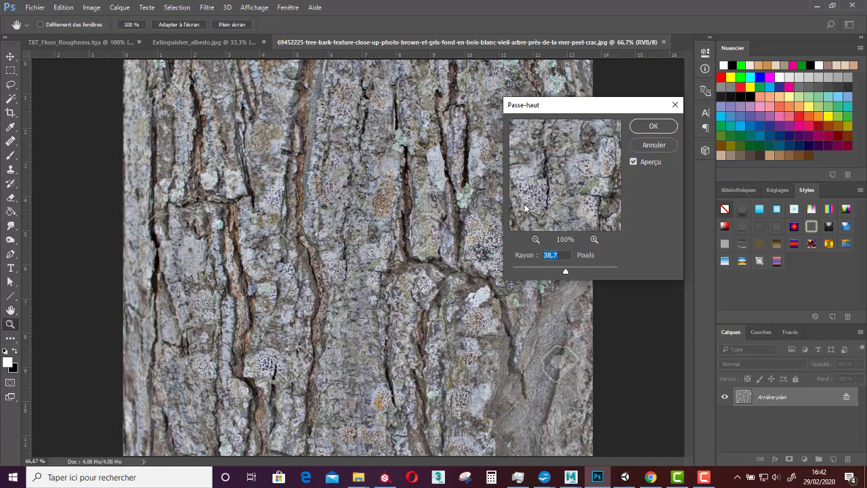
click(652, 145)
Duplicate the bark image's background layer and hide the copy
drag(800, 424, 834, 461)
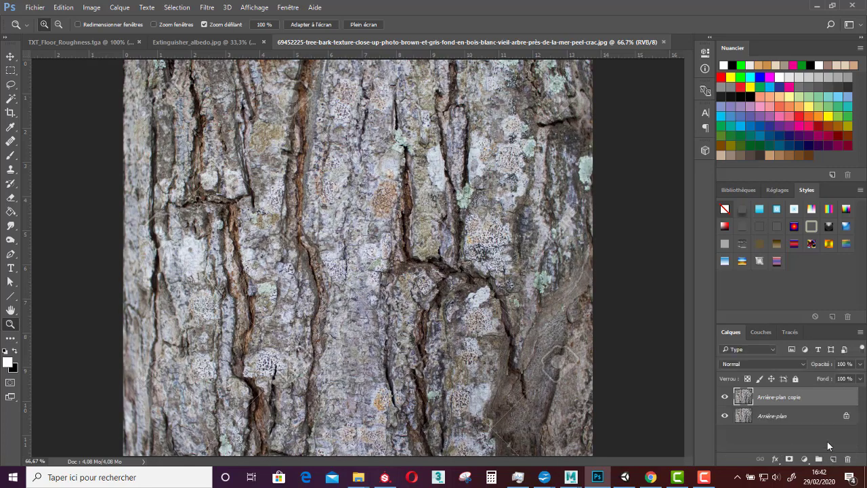
click(725, 397)
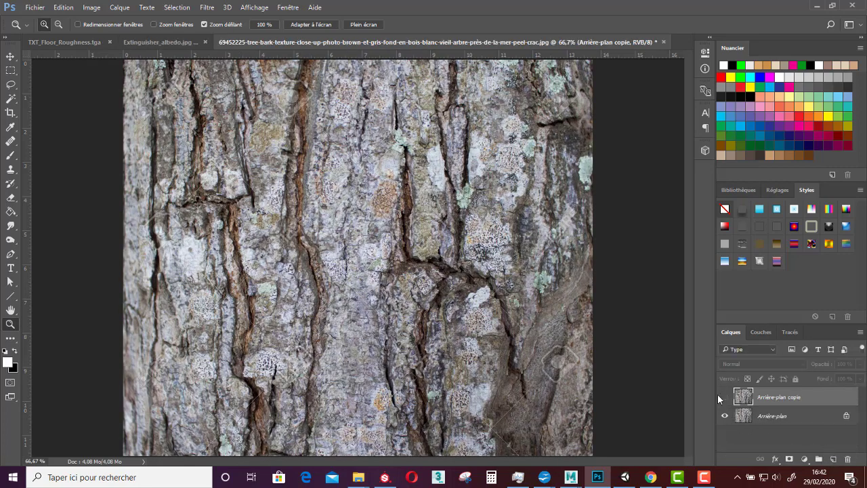
Apply the High Pass filter (Passe-haut) with a radius of 26.3 pixels to the original Arrière-plan layer
click(773, 417)
click(228, 8)
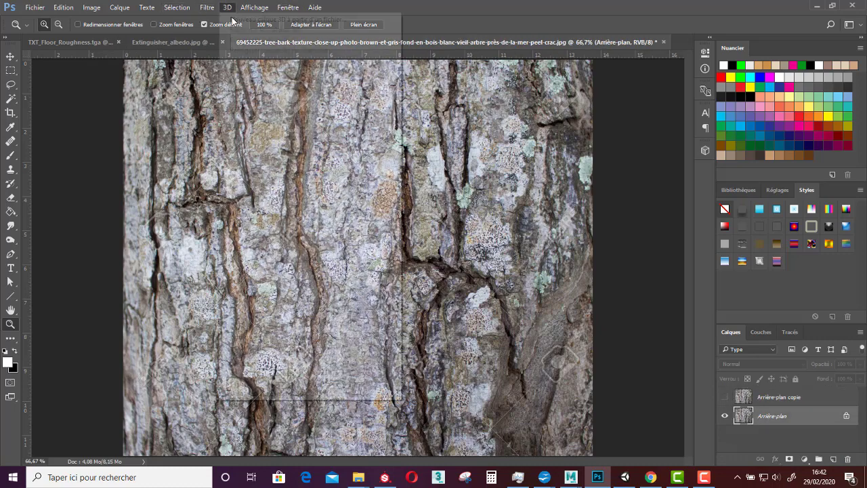
click(229, 7)
click(205, 8)
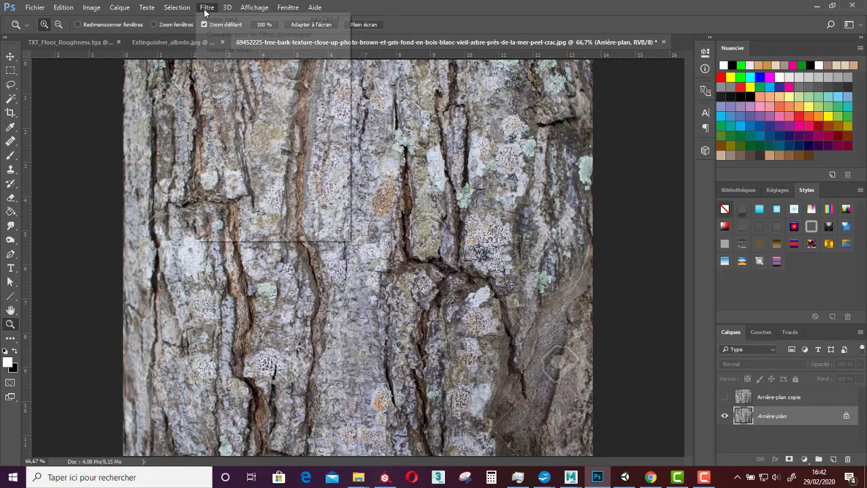
mouse_move(235, 221)
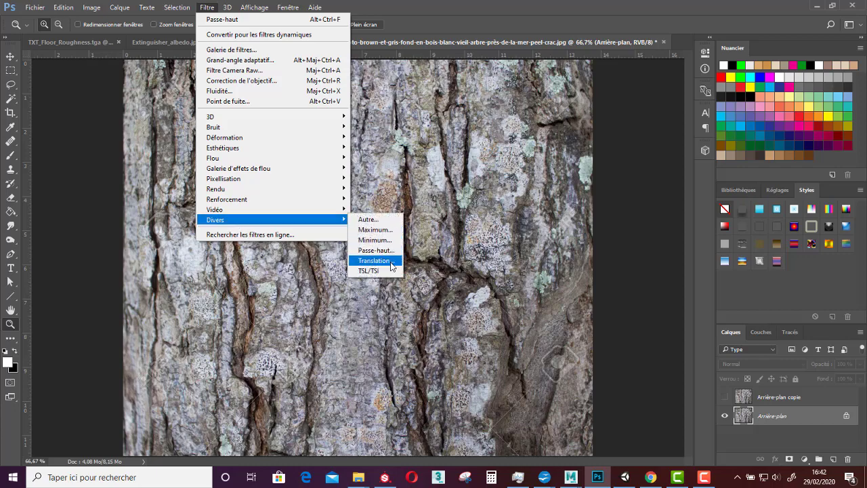
click(376, 250)
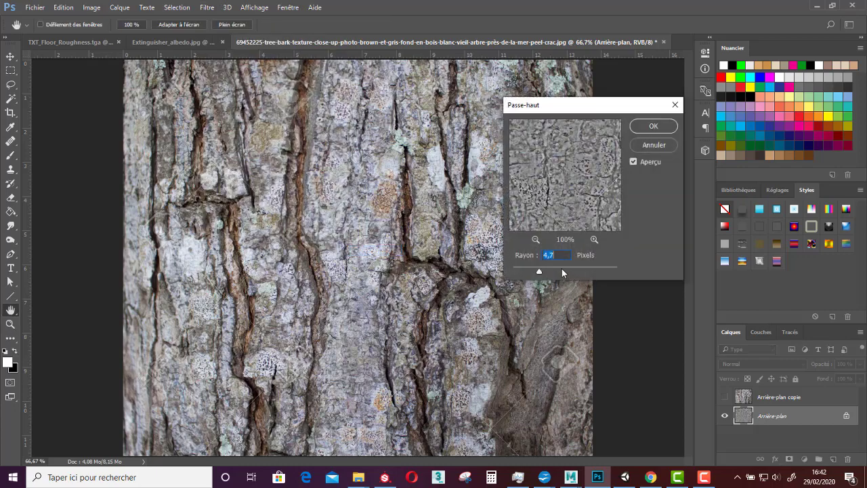
click(562, 269)
drag(564, 269, 566, 269)
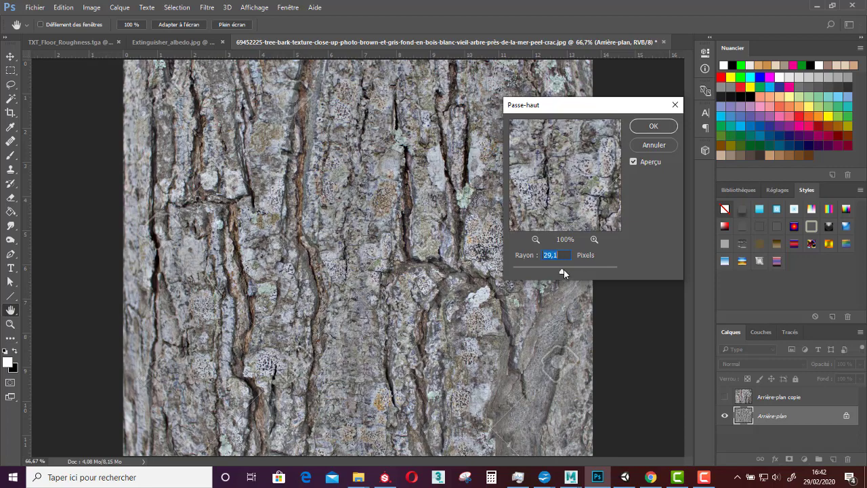
drag(564, 269, 562, 269)
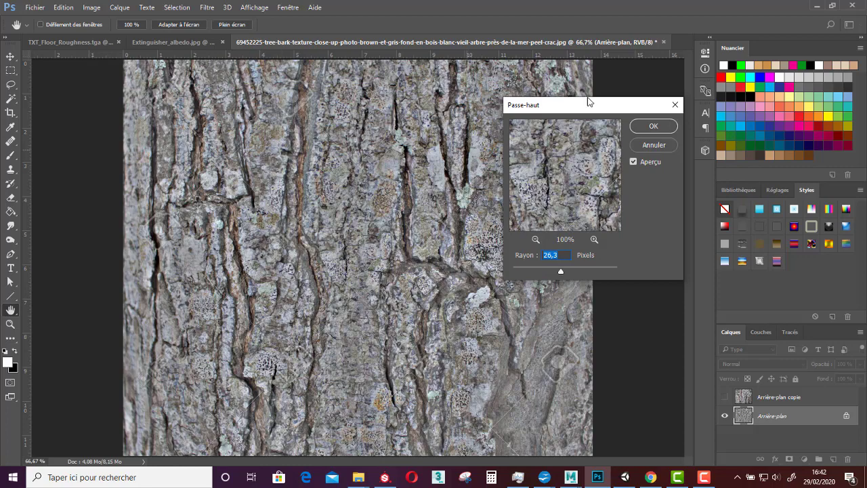
click(654, 128)
key(z)
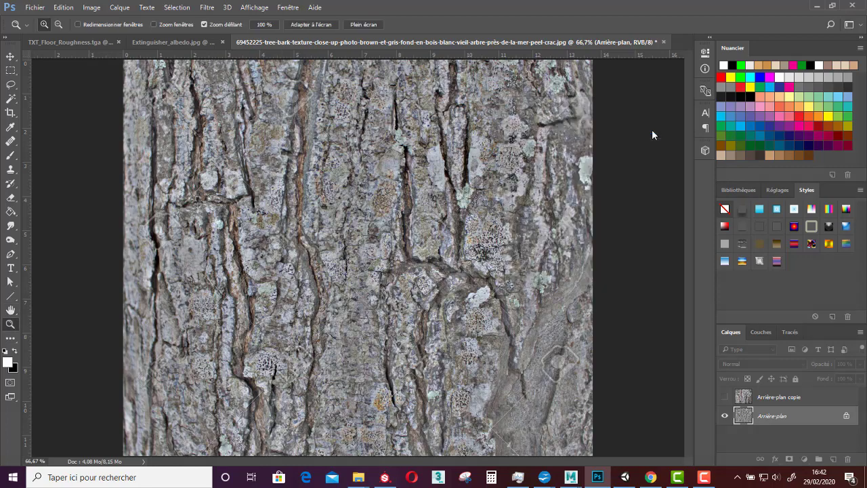
Show the duplicated bark layer again and set its blend mode to Couleur
click(725, 397)
click(761, 400)
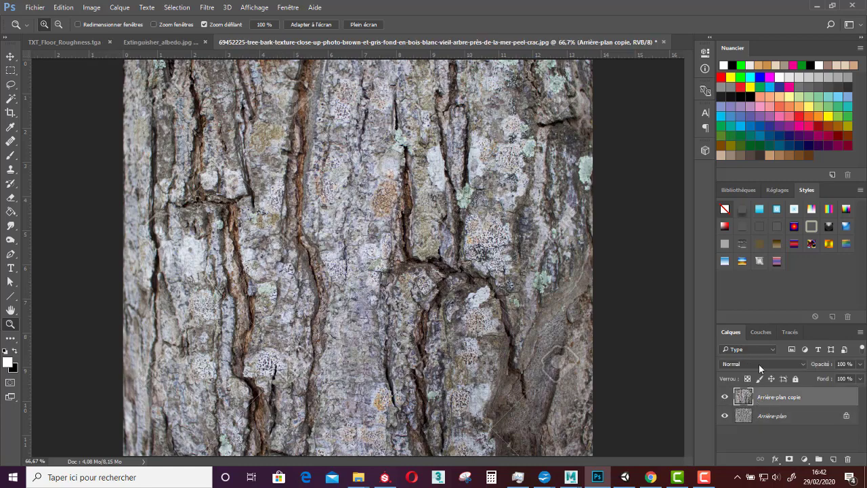
click(756, 365)
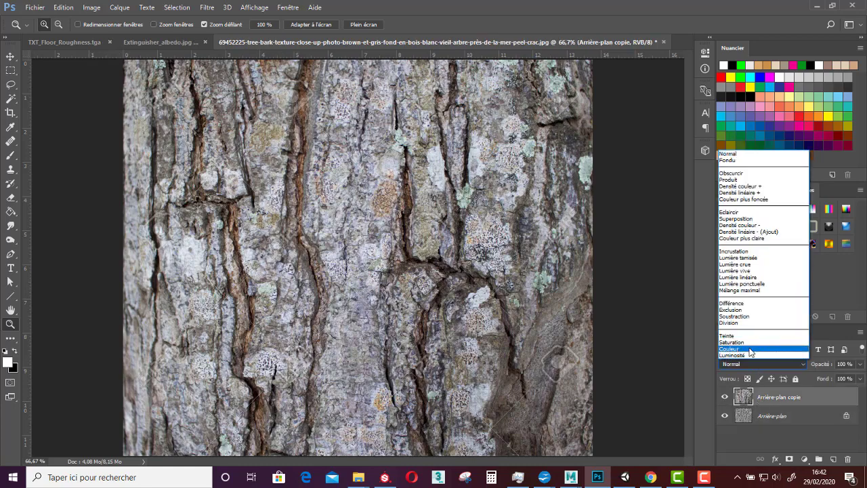
click(750, 350)
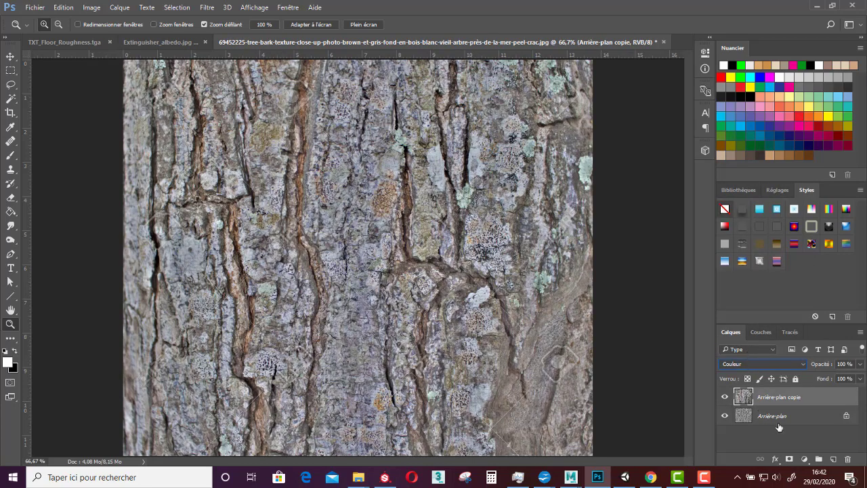
Compare the bark texture with and without the Couleur layer, and view the Extinguisher_albedo.jpg texture
click(726, 400)
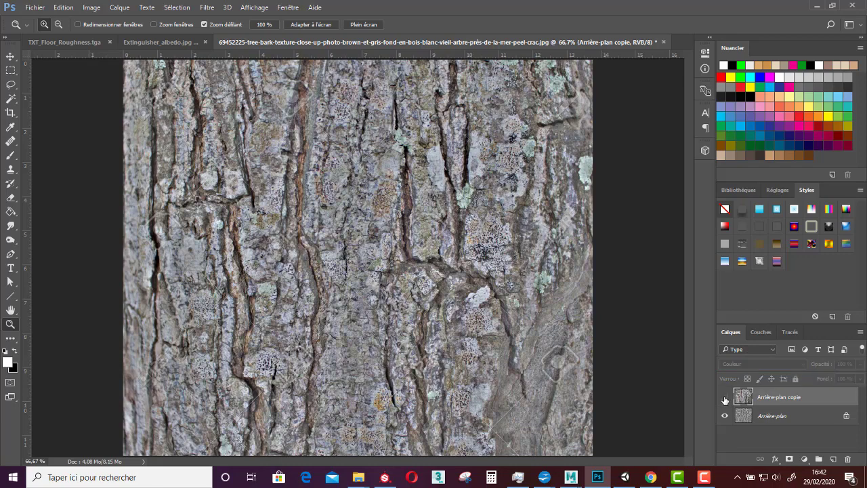
click(726, 399)
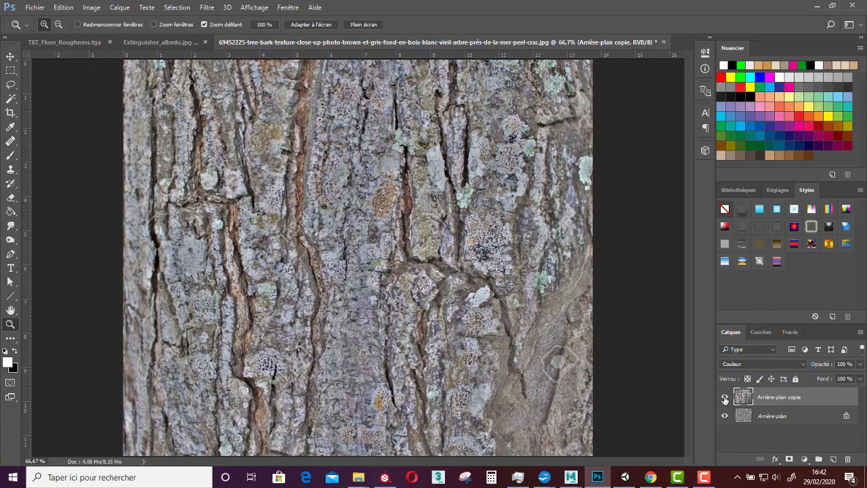
click(725, 399)
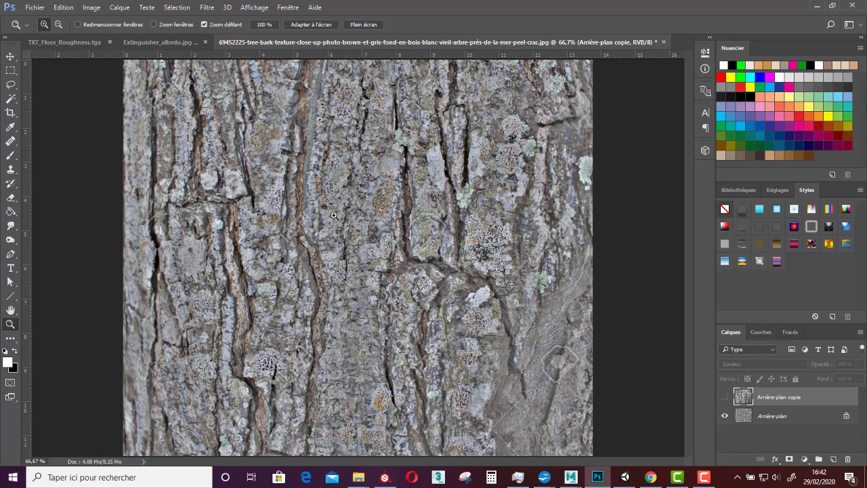
click(725, 398)
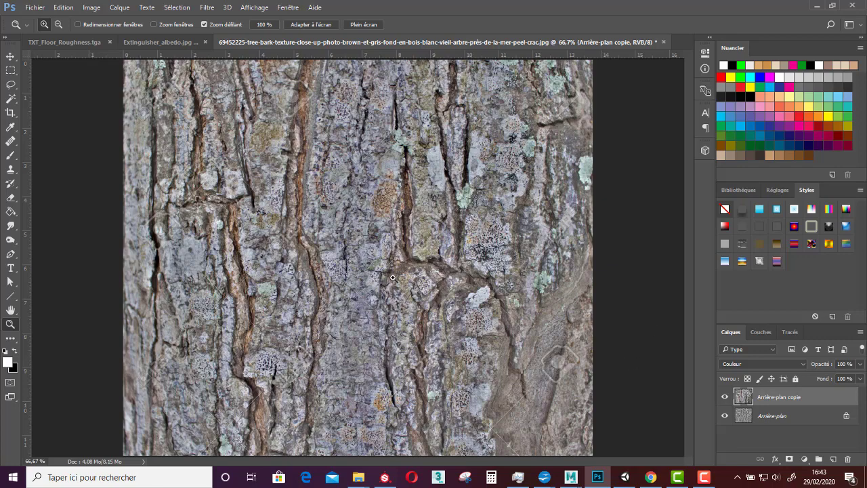
click(160, 42)
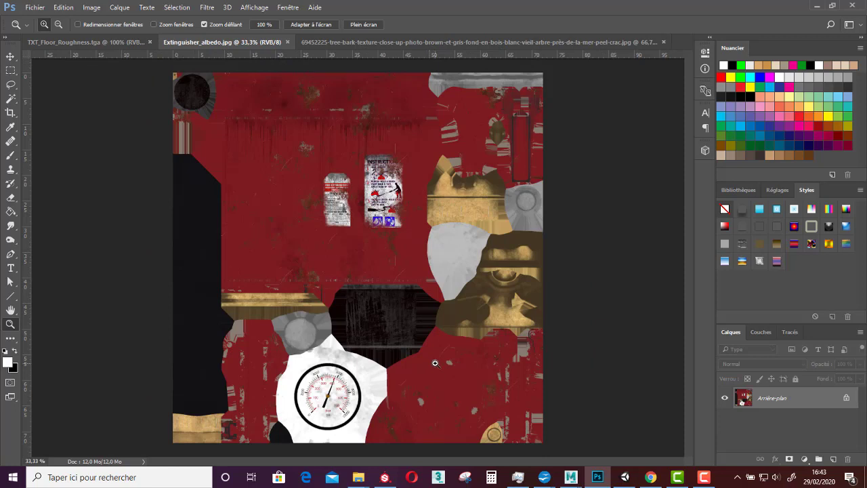
Switch to Unity and place the Extingu model from the Fbx assets folder into the EXtinguteur scene
key(alt+Tab)
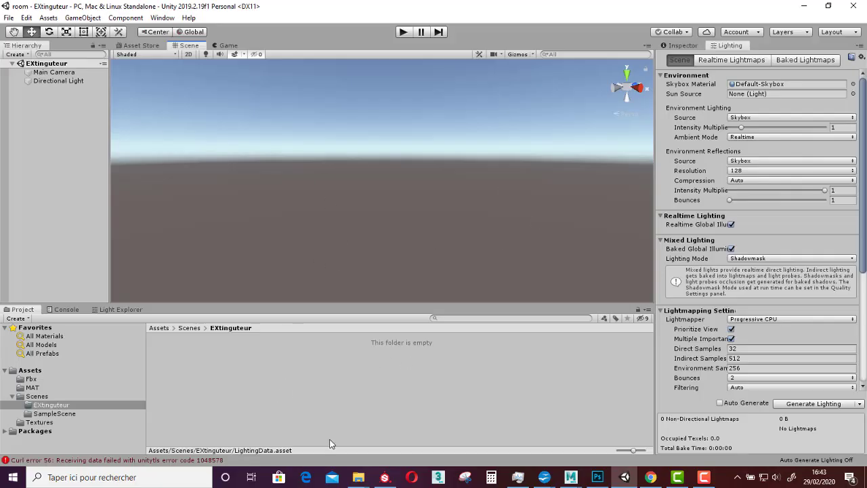
click(164, 327)
double_click(174, 354)
drag(297, 356, 374, 201)
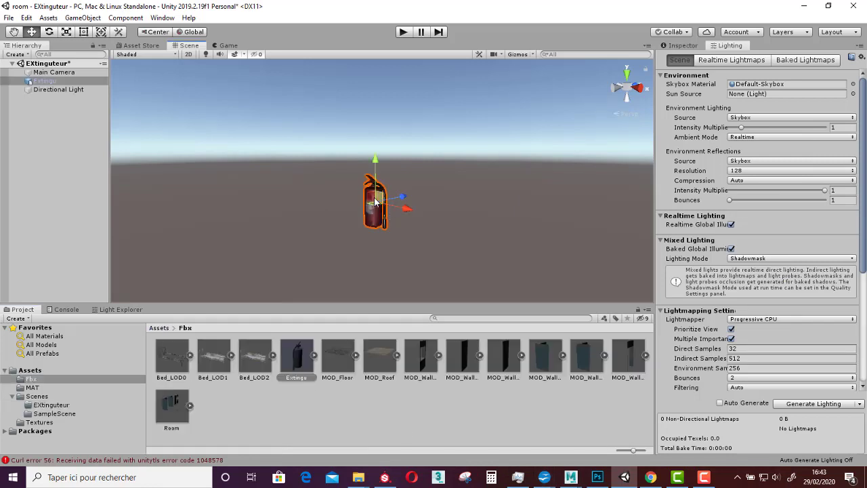
key(f)
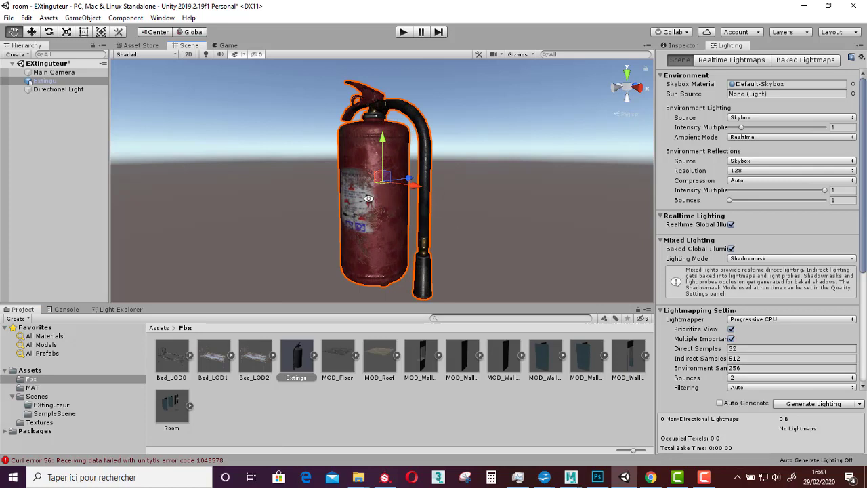
alt+drag(368, 199, 394, 190)
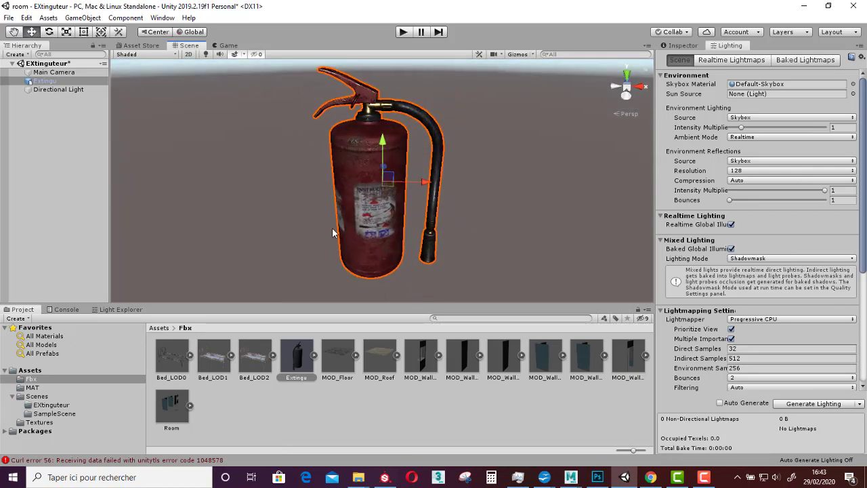
Change the shader of the extinguisher's EXTING material to Standard
click(682, 47)
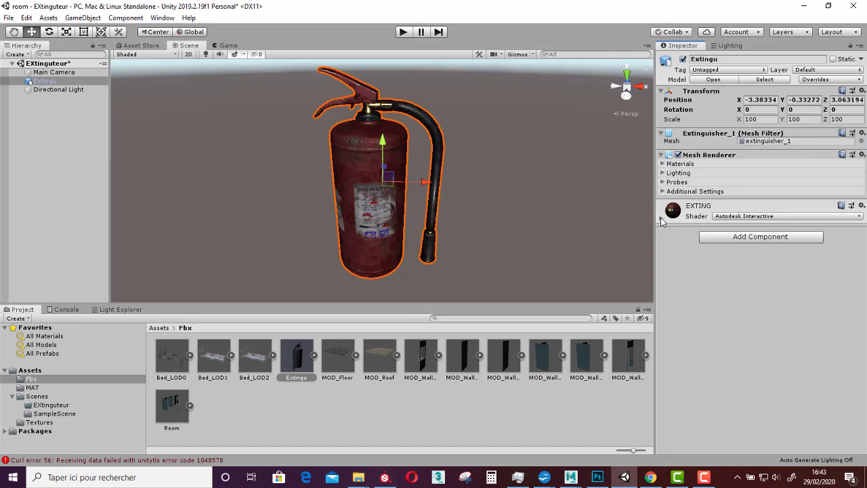
click(746, 216)
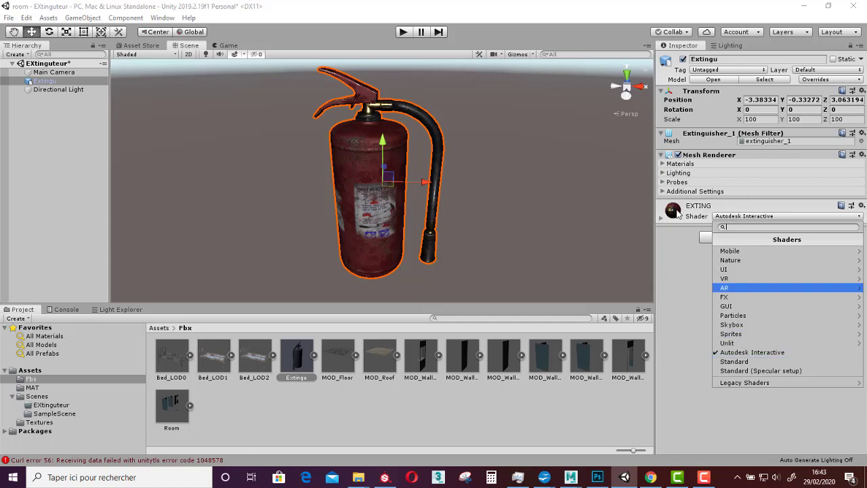
click(731, 362)
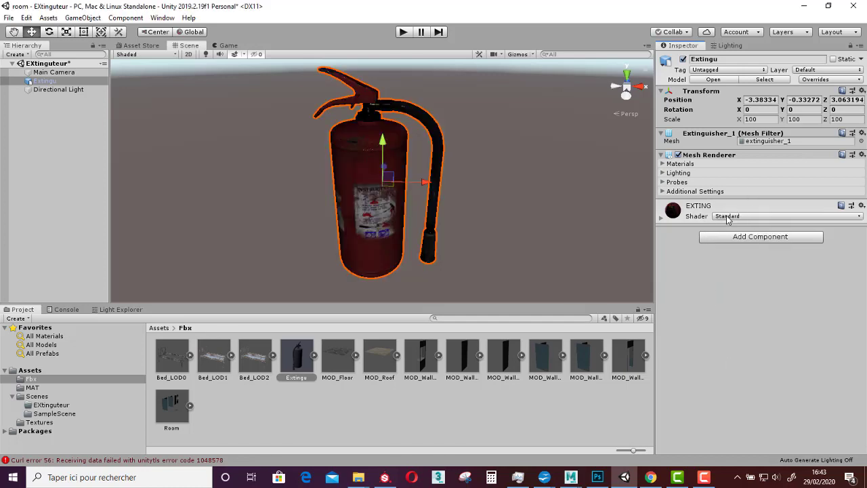
scroll(372, 139, up, 5)
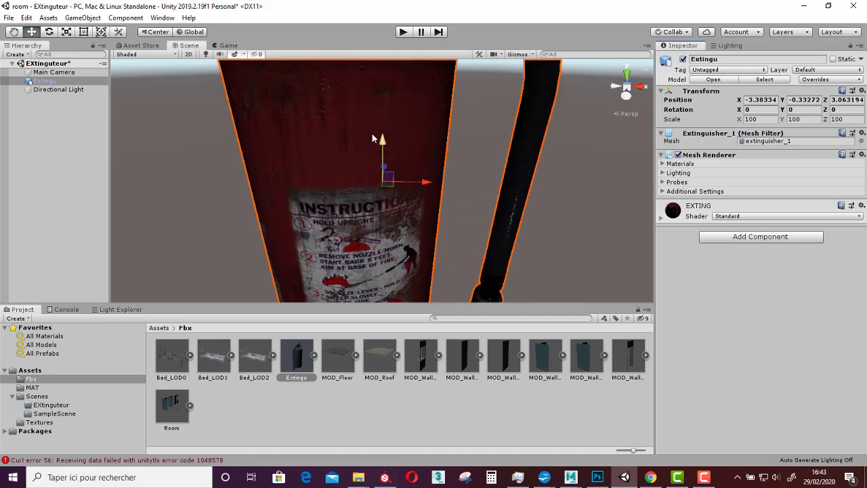
Change the shader of the extinguisher's EXTING material to Autodesk Interactive
scroll(348, 114, down, 2)
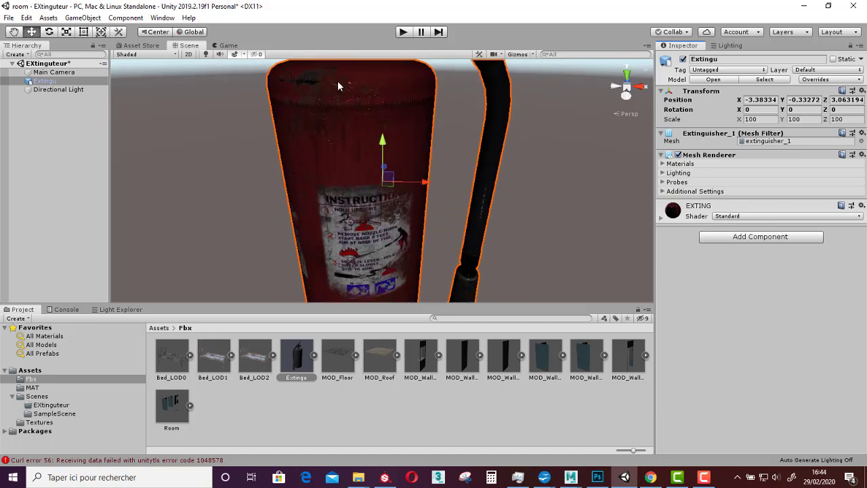
click(723, 217)
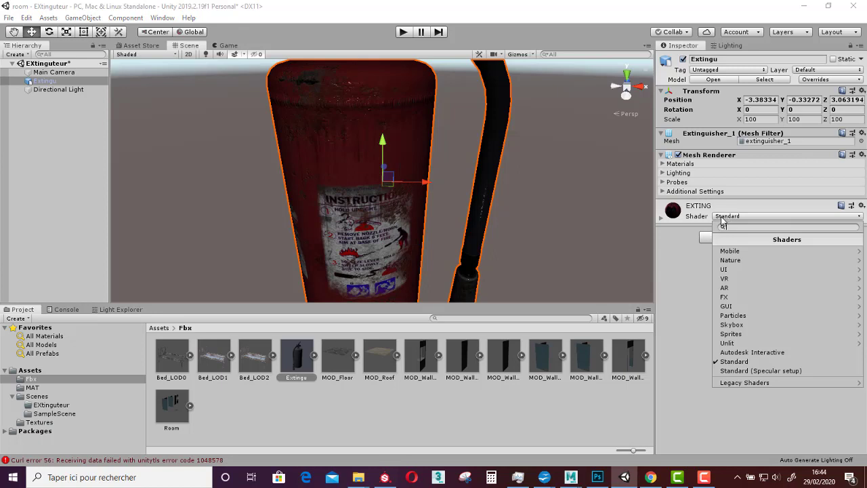
click(759, 351)
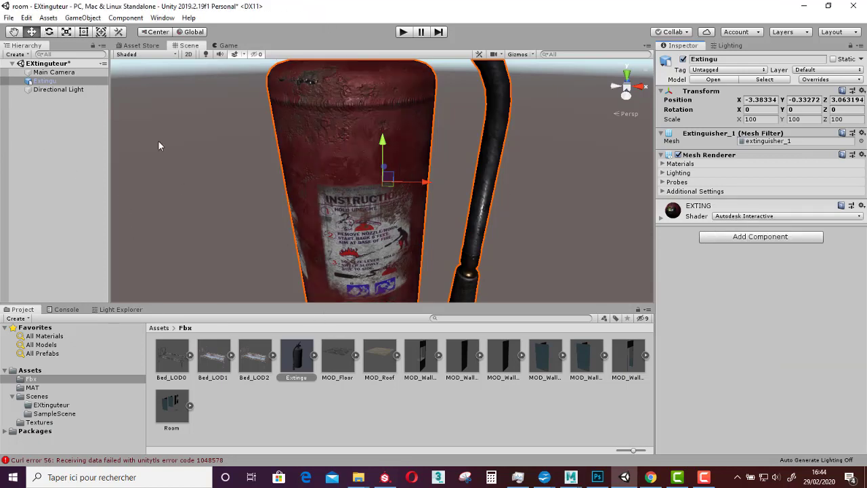
click(27, 17)
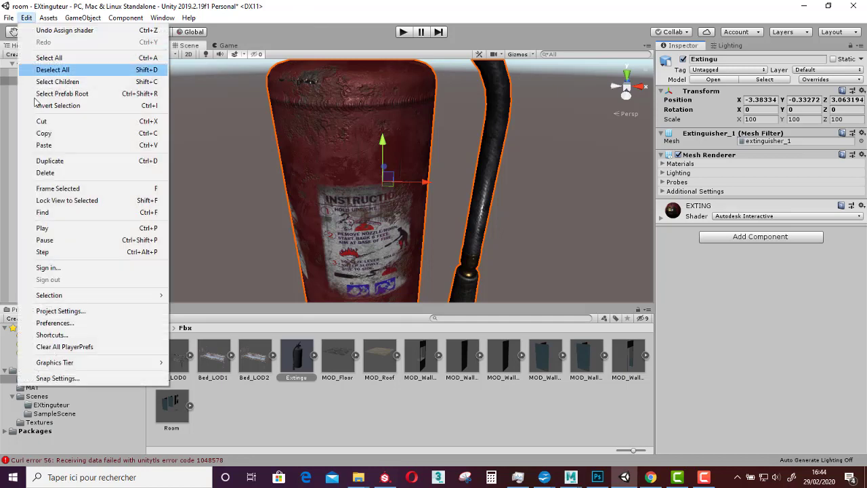
click(89, 324)
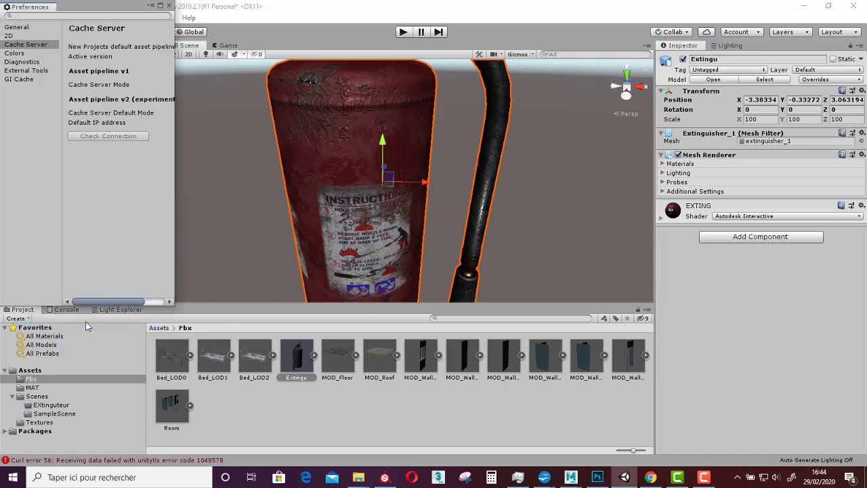
click(169, 6)
Change the rendering Color Space under Other Settings in the Player section of the Project Settings
click(27, 18)
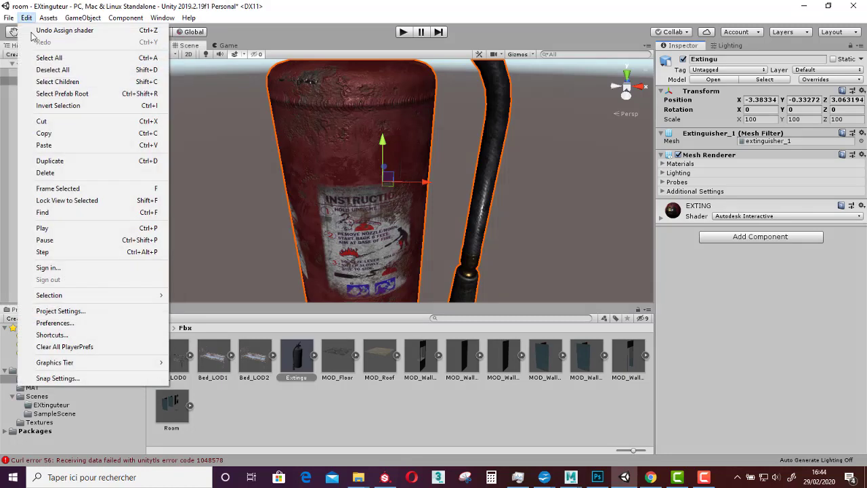
click(54, 311)
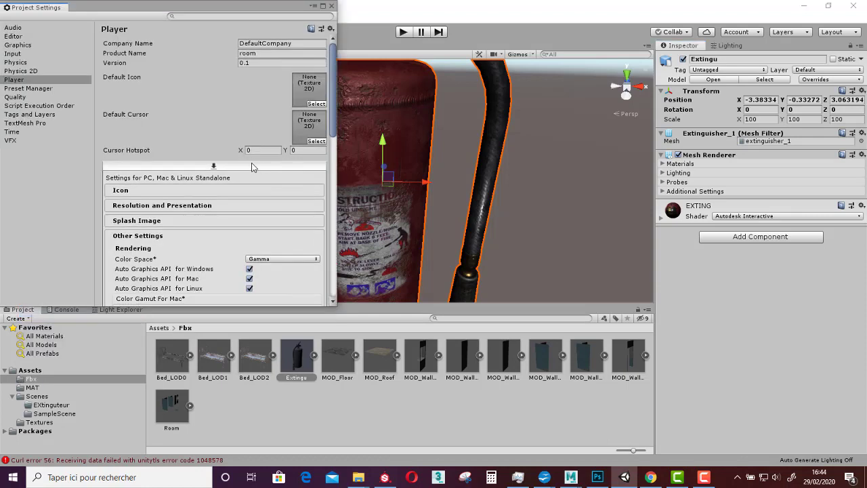
click(14, 81)
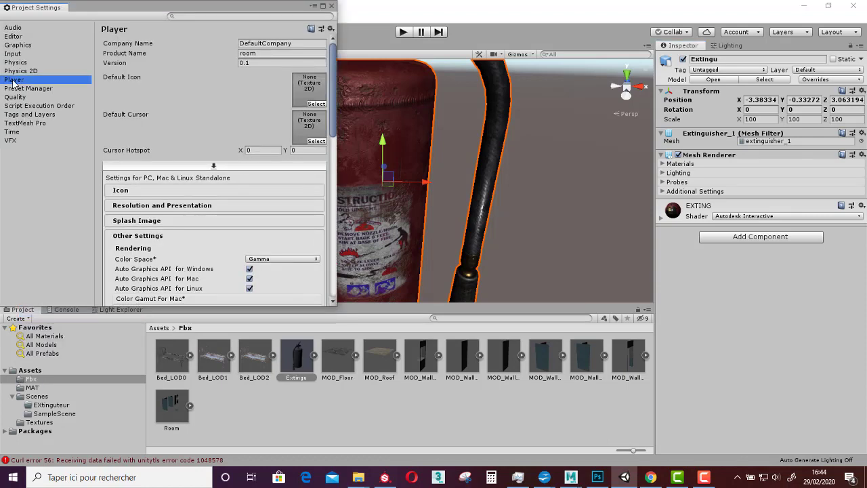
click(125, 237)
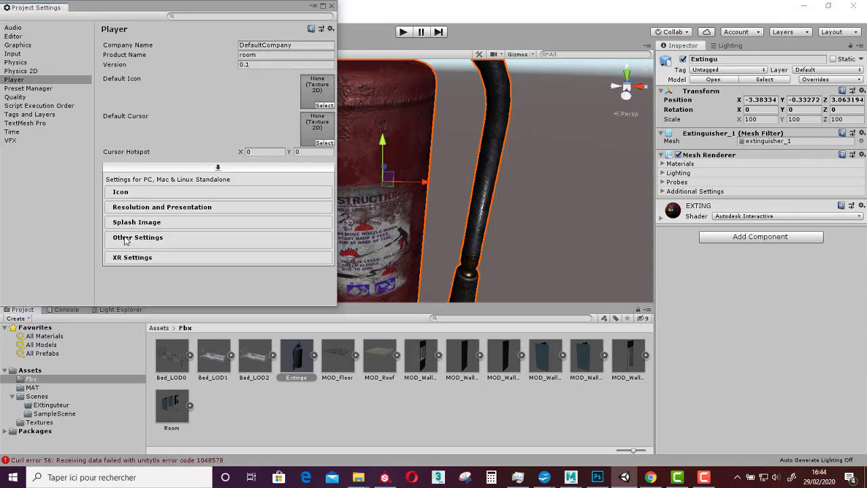
click(128, 236)
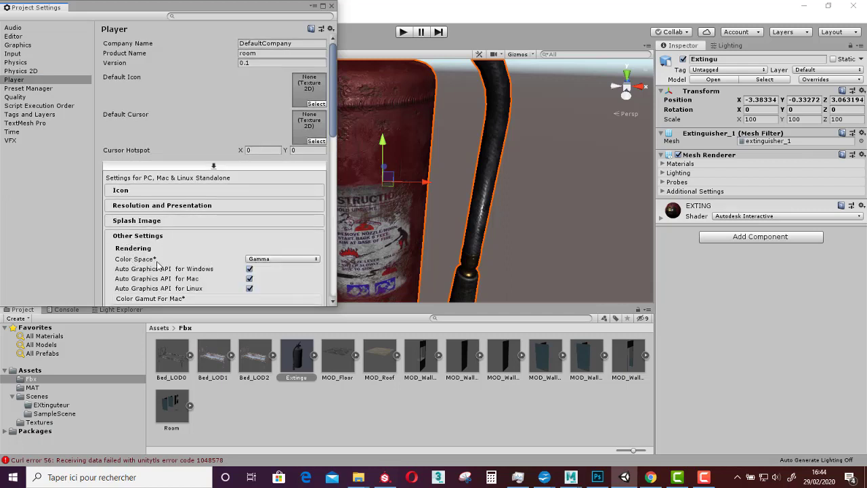
click(272, 260)
click(278, 283)
Examine the extinguisher's surface from several sides and up close, and bring up the scene's lighting settings
alt+drag(389, 189, 488, 28)
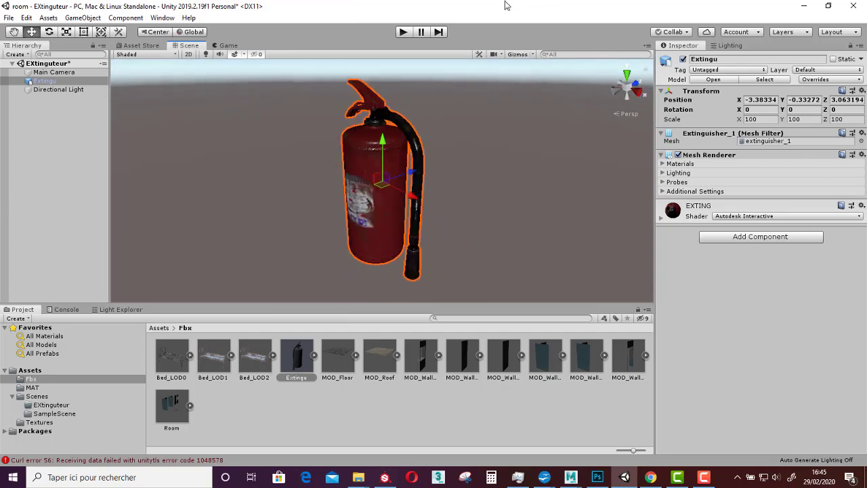
alt+drag(432, 192, 196, 157)
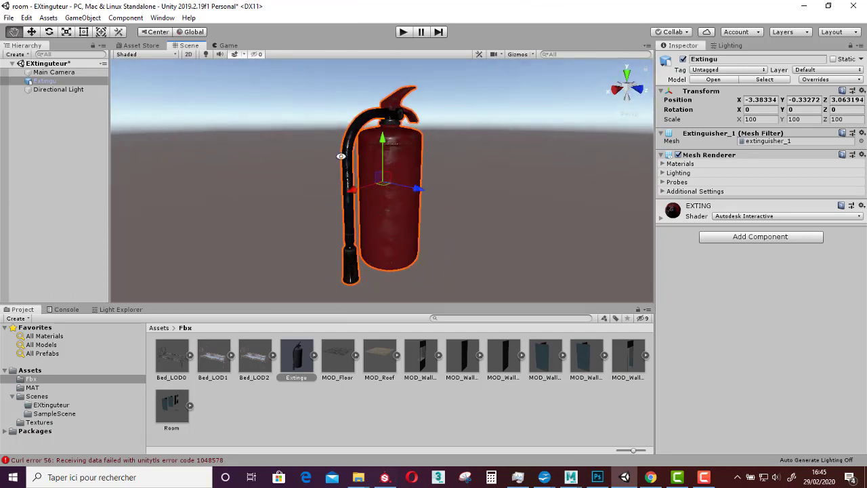
scroll(380, 136, up, 5)
scroll(371, 172, down, 3)
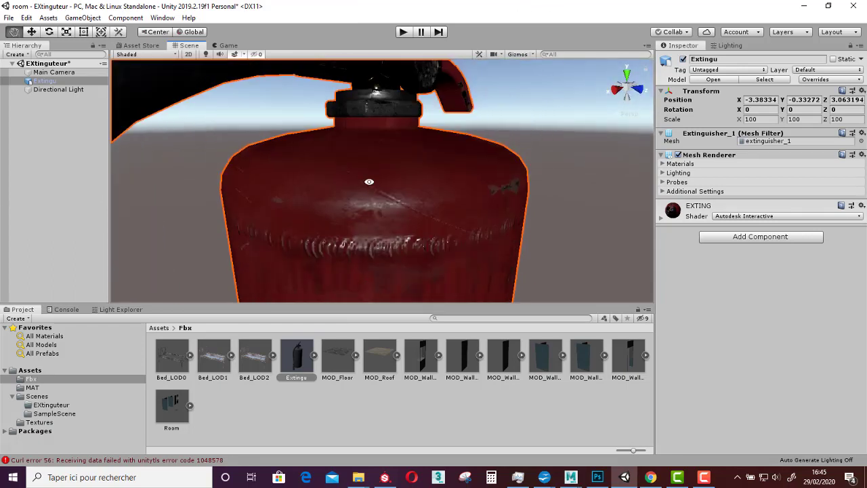
alt+drag(371, 171, 406, 183)
scroll(408, 173, down, 3)
scroll(409, 172, down, 2)
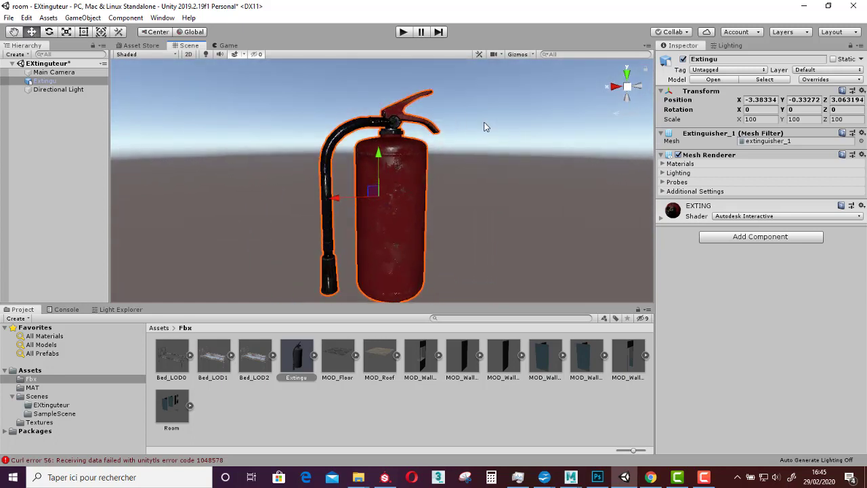
click(729, 45)
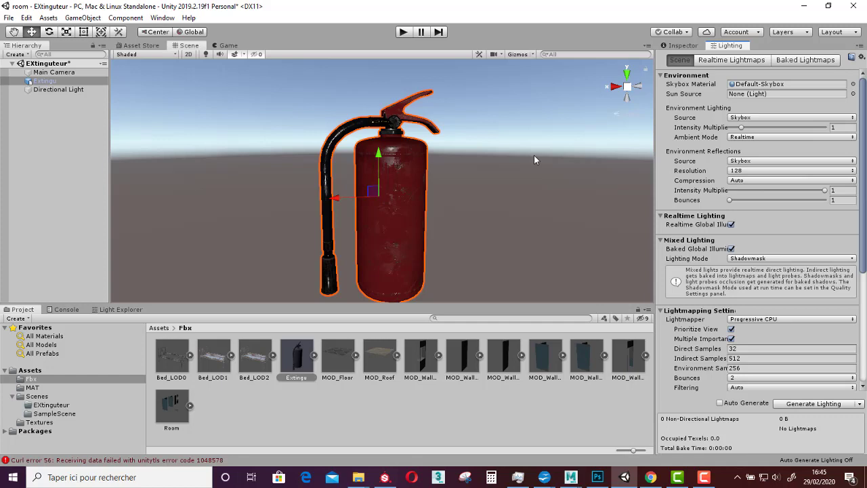
Show the EXTING material's main maps and preview its Metallic and Roughness textures enlarged
key(ctrl+3)
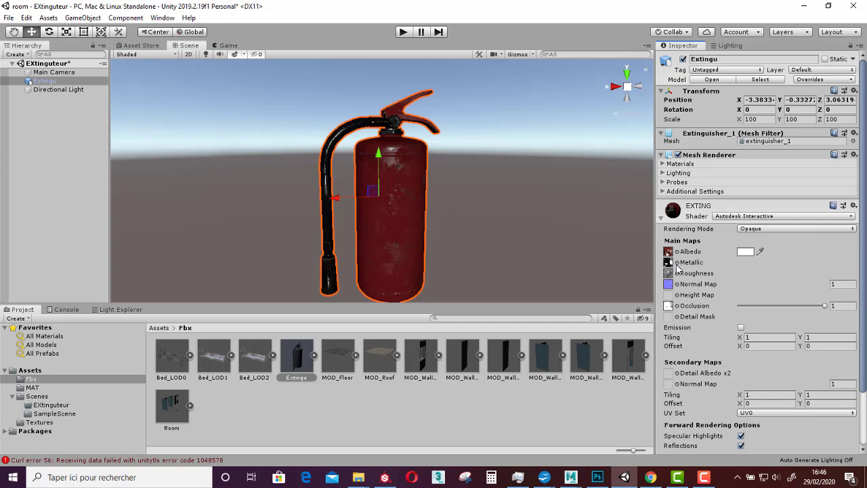
click(677, 264)
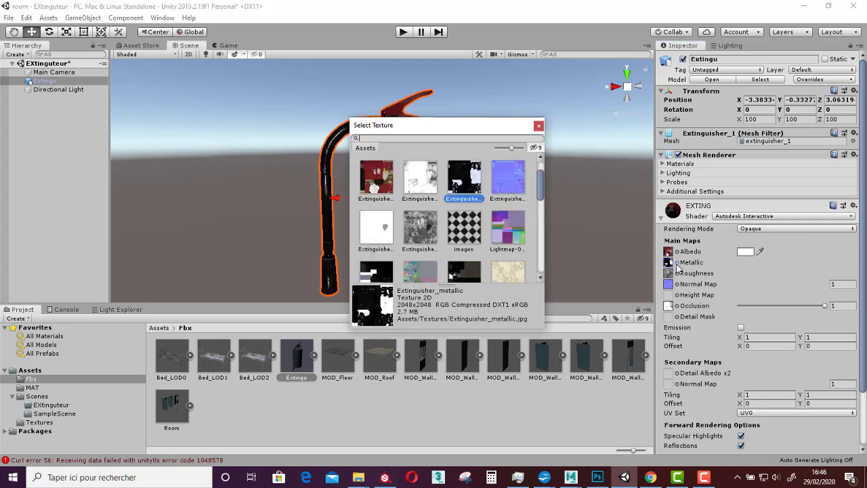
click(539, 125)
ctrl+click(668, 265)
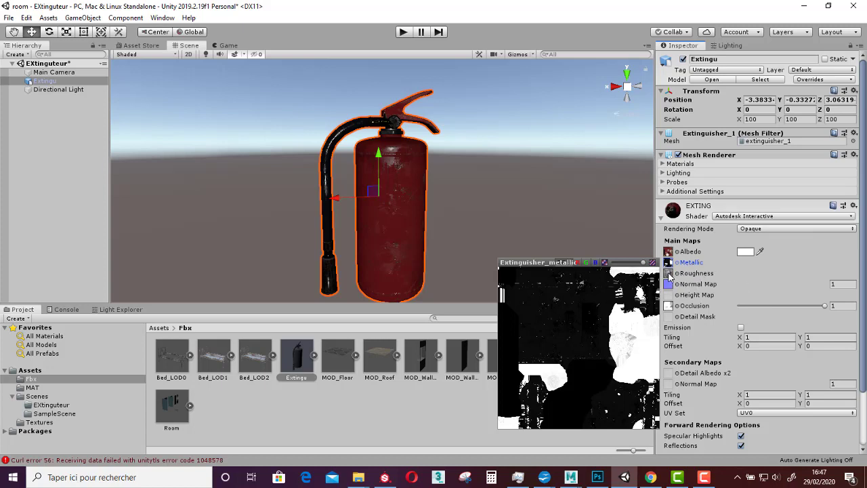
ctrl+click(669, 274)
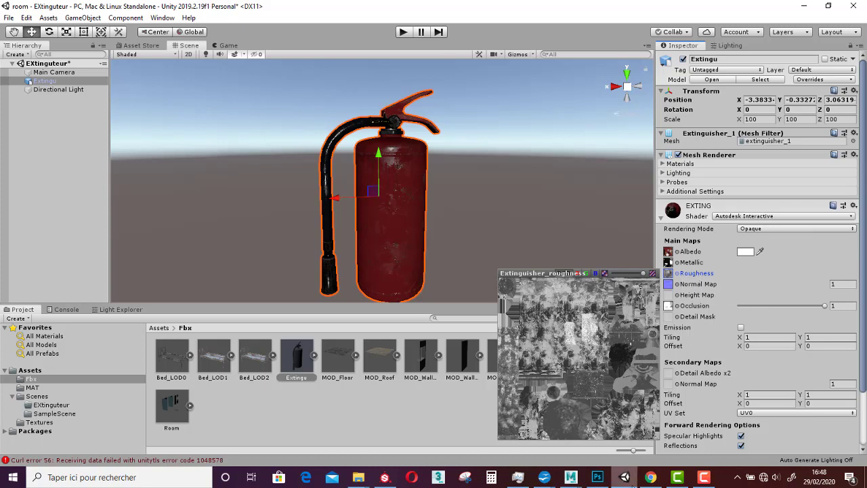
Switch to Photoshop to view the Extinguisher_albedo.jpg texture, and return to Unity
mouse_move(598, 480)
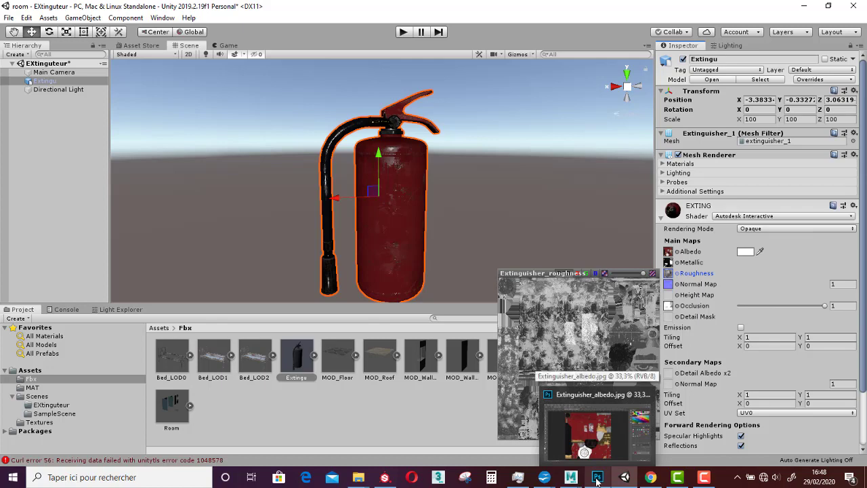
click(617, 465)
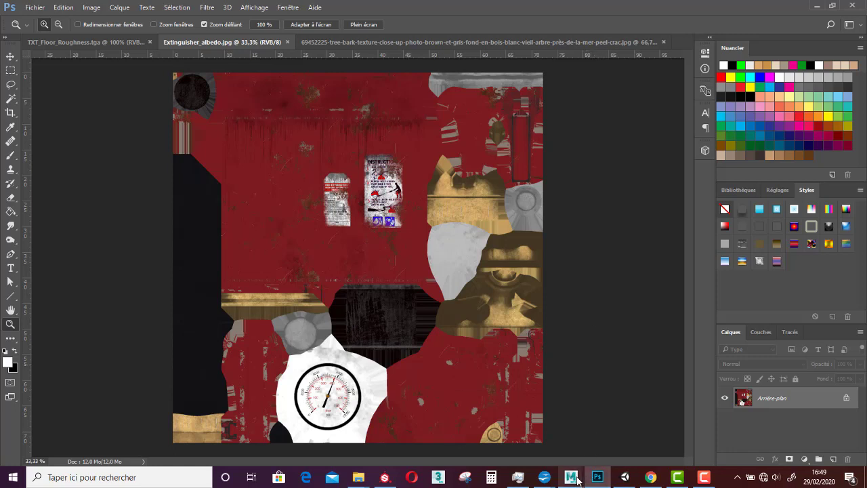
mouse_move(625, 477)
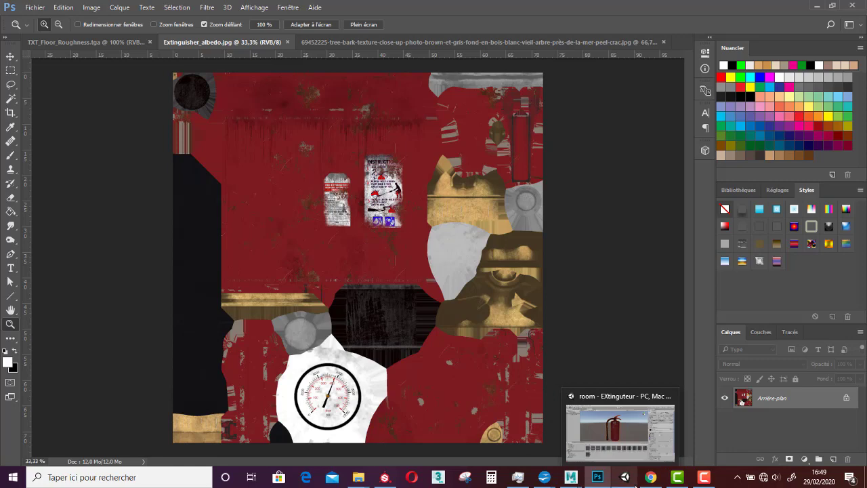
click(647, 447)
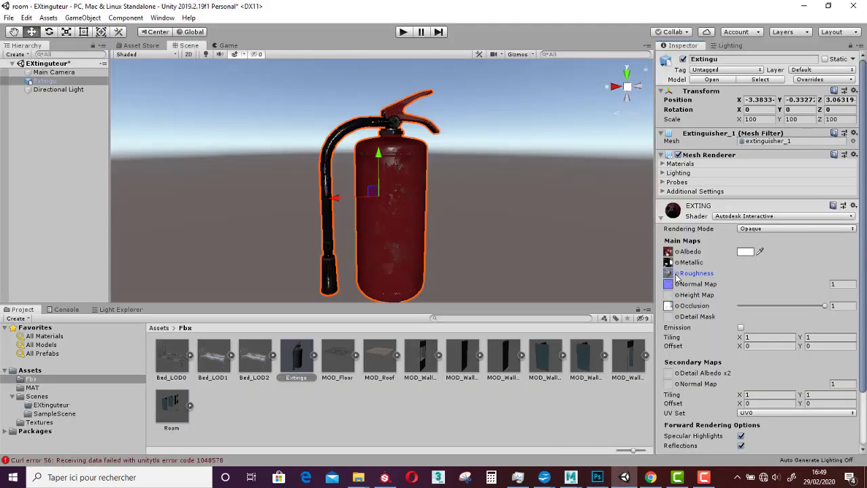
Locate and preview the EXTING material's Roughness texture, compare it with the albedo texture in Photoshop, and return to Unity
key(q)
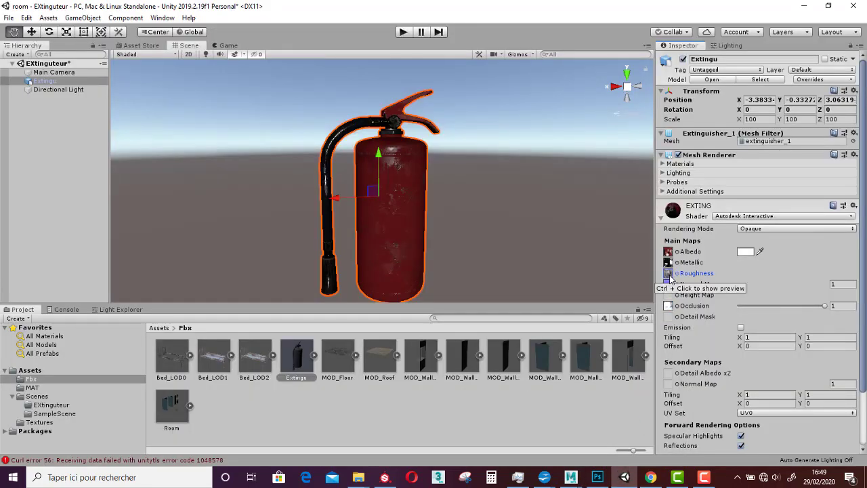
click(669, 274)
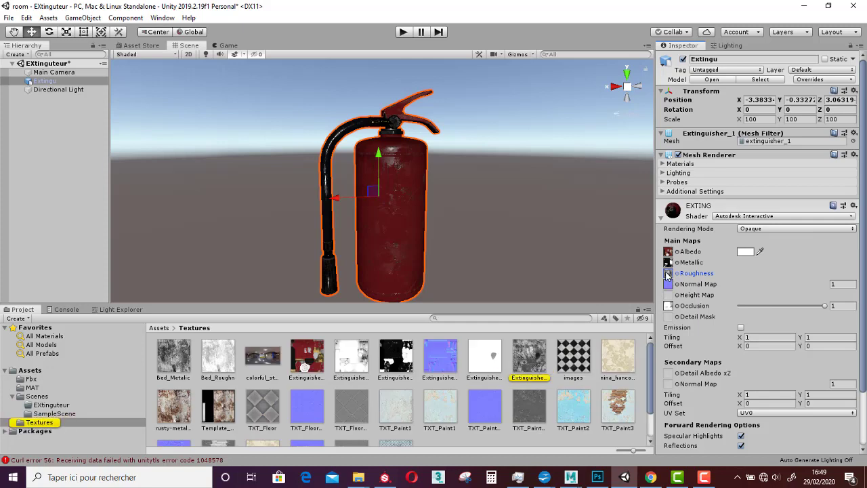
ctrl+click(668, 274)
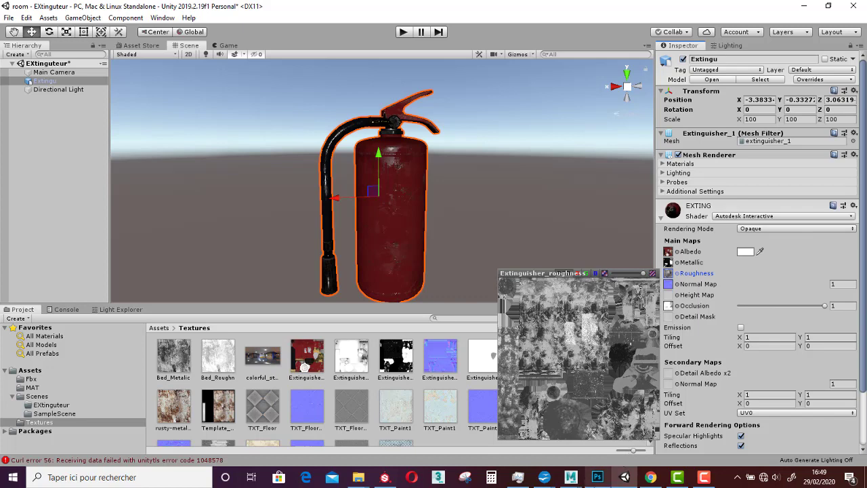
mouse_move(598, 477)
click(599, 439)
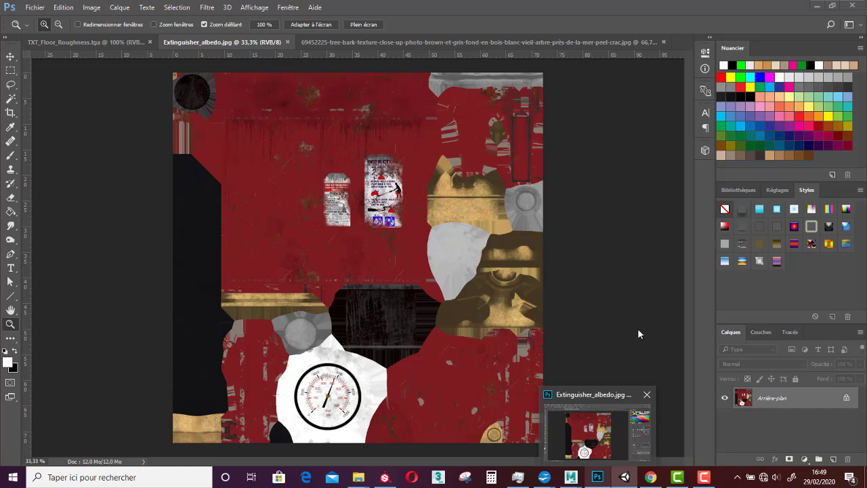
key(alt+Tab)
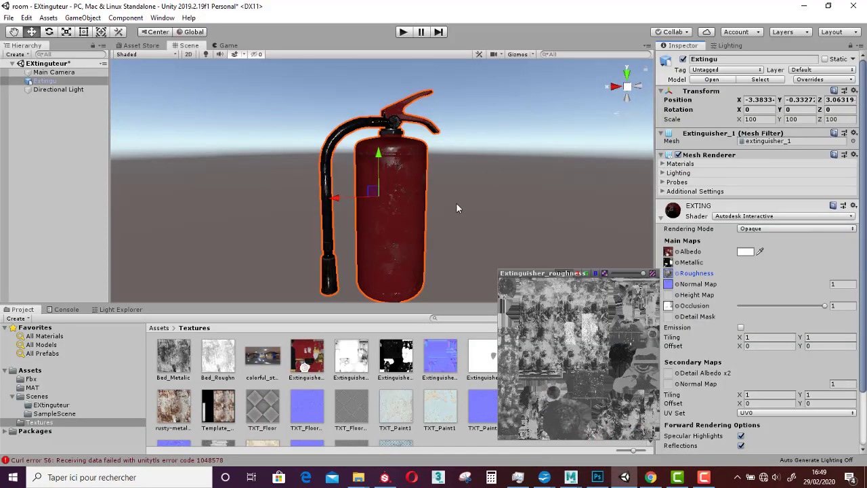
Rotate the Directional Light to about X 50.8, Y -138.1, Z 281.7 and show its light properties
click(738, 46)
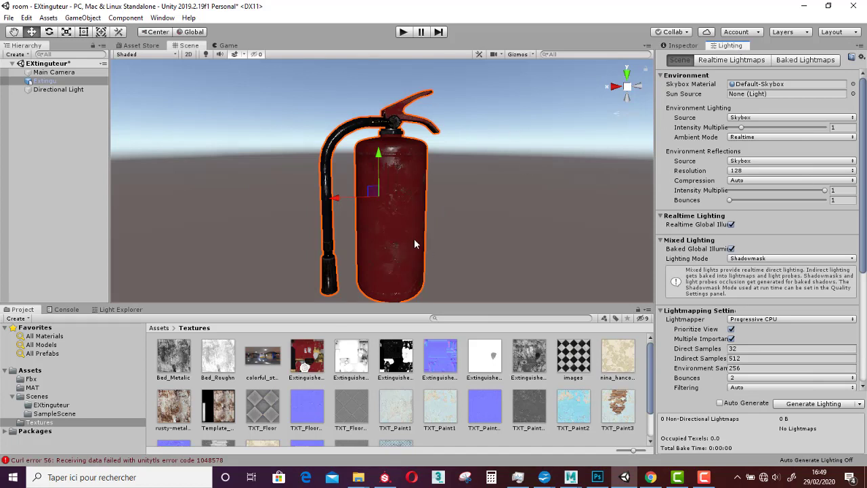
alt+drag(484, 228, 428, 196)
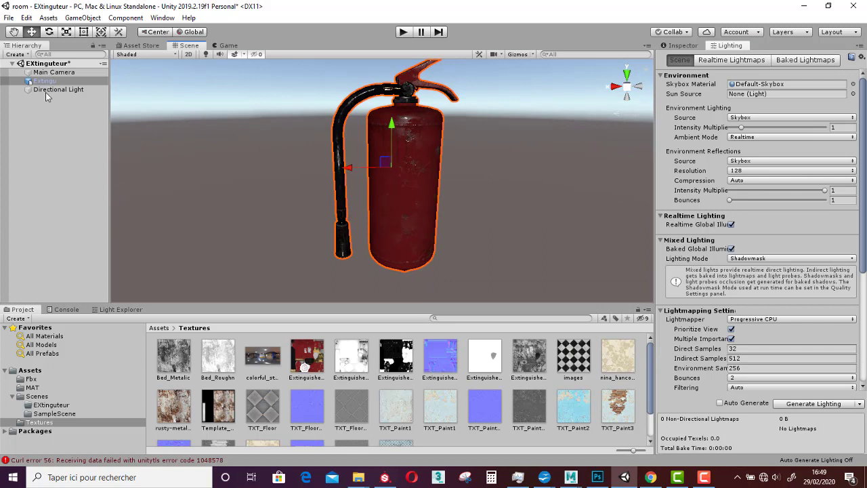
click(44, 90)
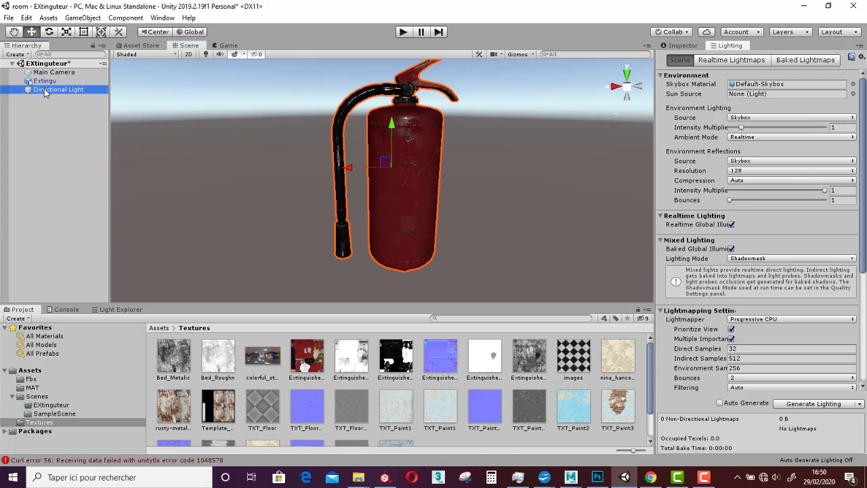
scroll(399, 147, down, 5)
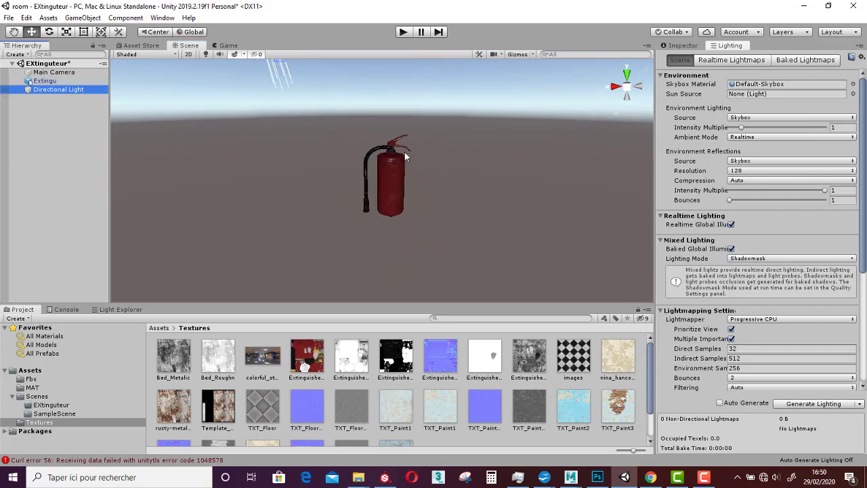
key(e)
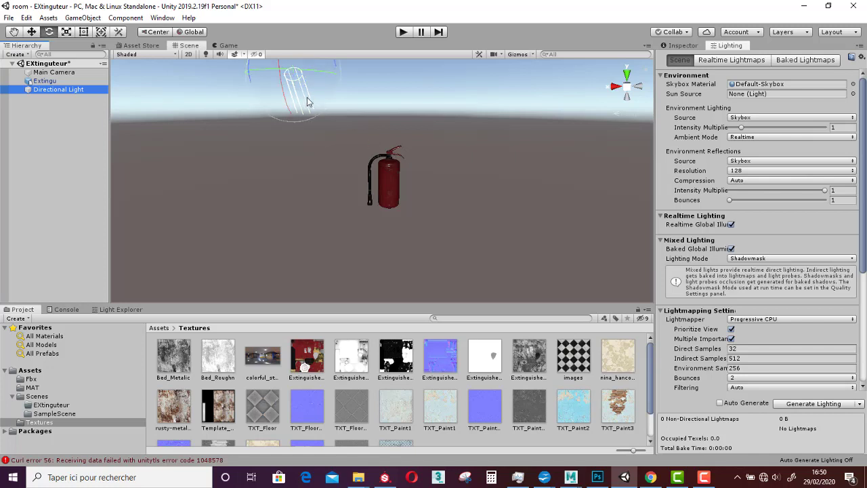
drag(279, 117, 705, 478)
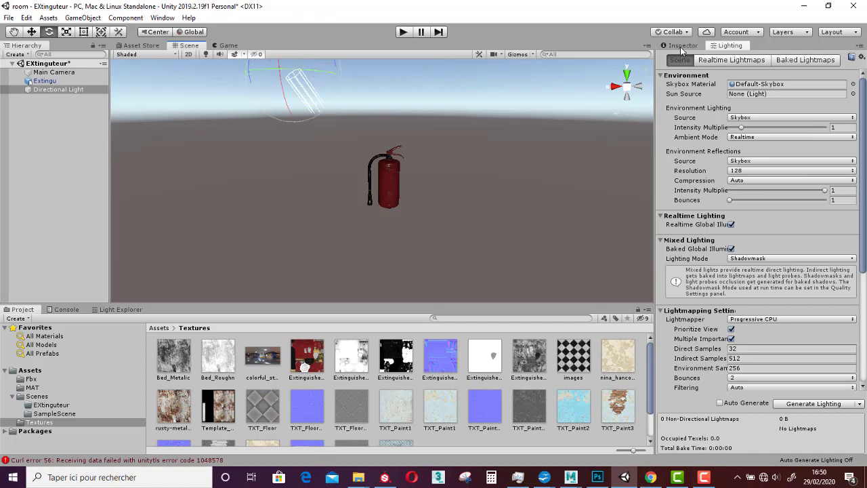
click(682, 46)
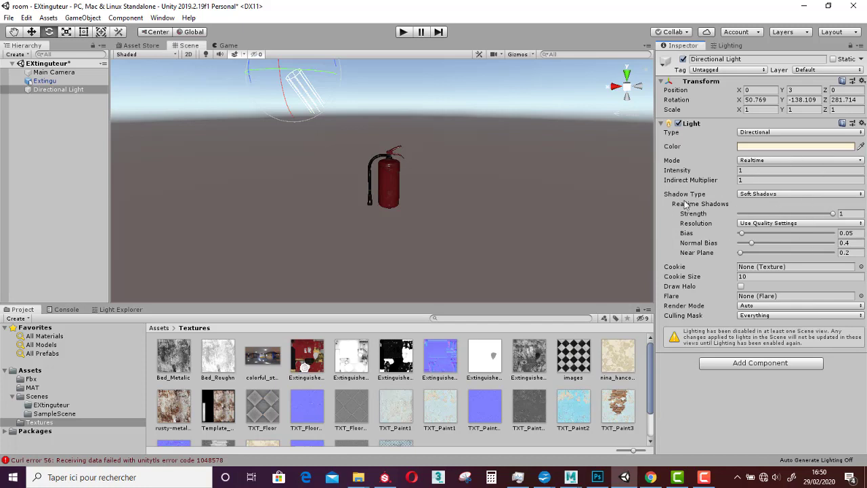
Rotate the Directional Light to about X 20, Y -278.4, Z 256.4 and enable lighting in the Scene view
scroll(350, 160, up, 2)
drag(319, 120, 359, 76)
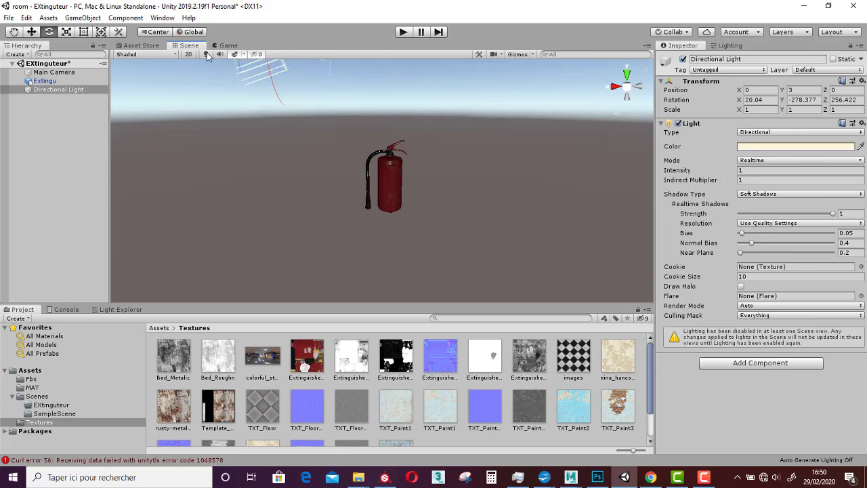
click(206, 55)
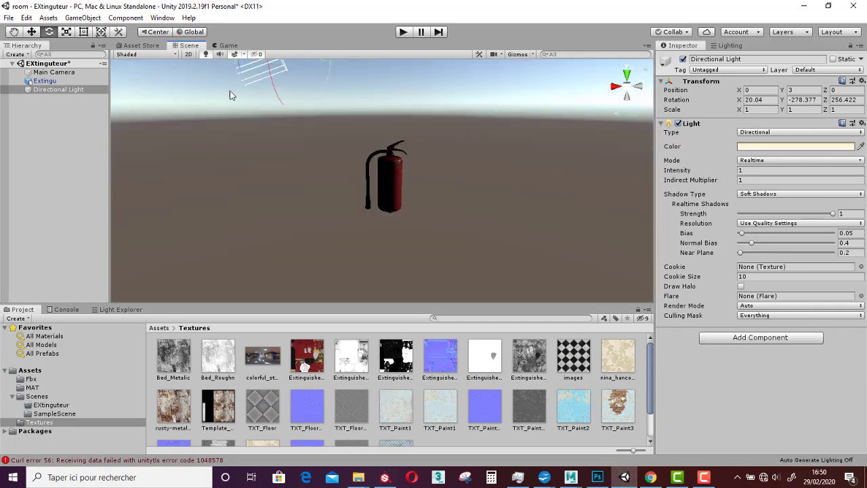
Rotate the Directional Light to about X 27.6, Y -128, Z 345.3 and examine the extinguisher's surface up close
drag(277, 66, 234, 82)
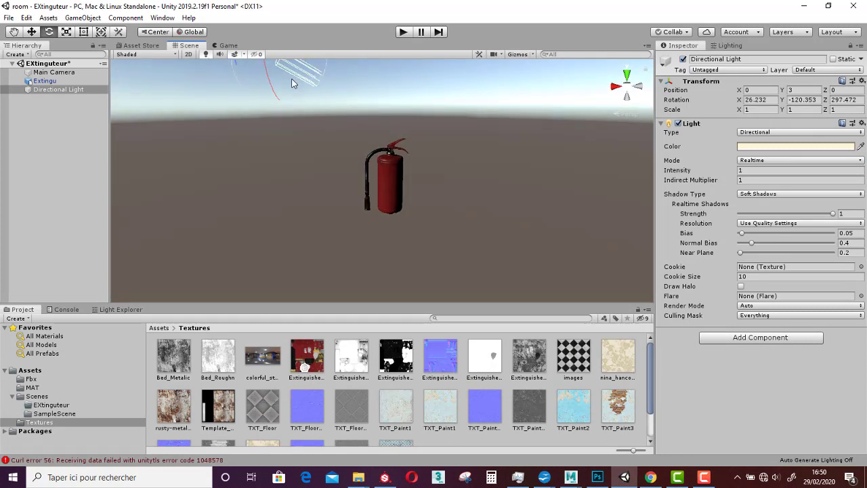
drag(292, 83, 287, 106)
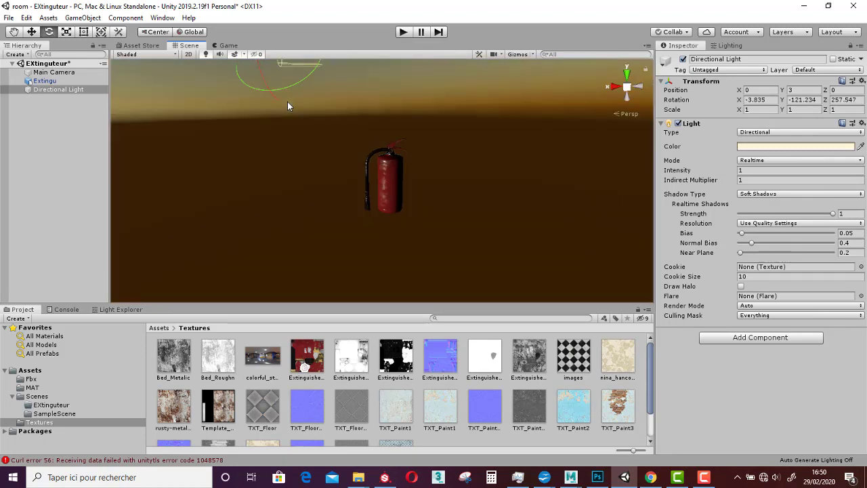
drag(286, 88, 379, 109)
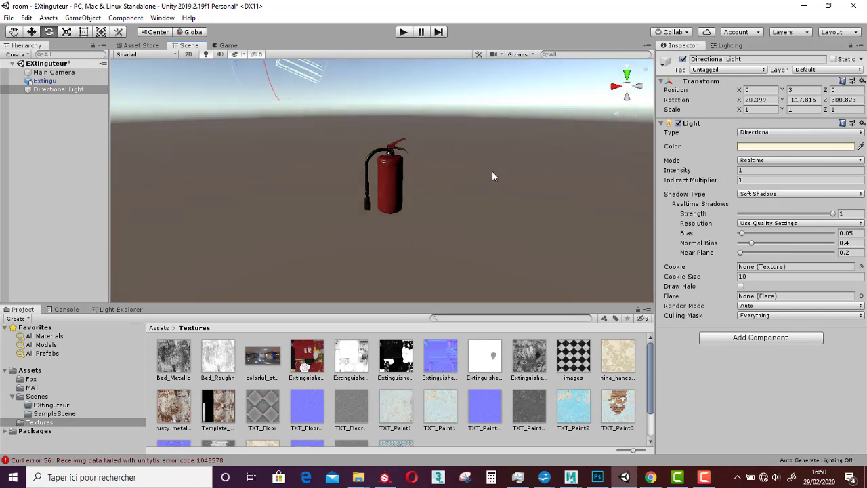
drag(287, 78, 453, 65)
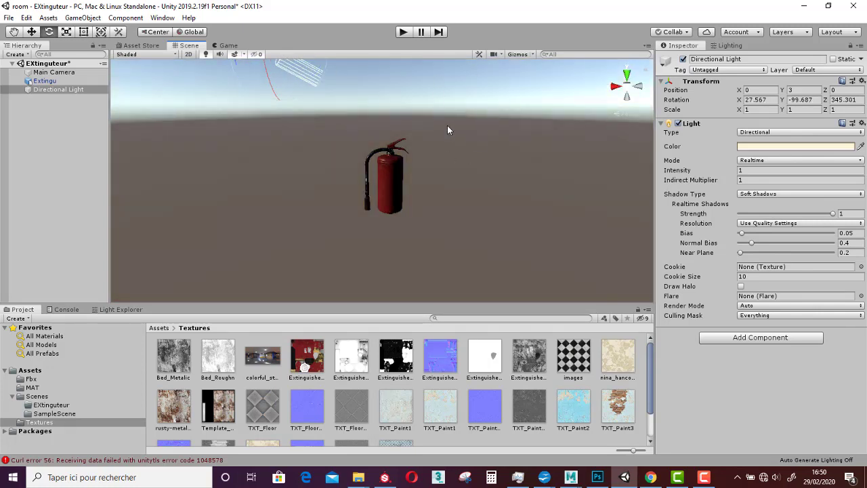
scroll(448, 128, down, 2)
scroll(378, 197, up, 3)
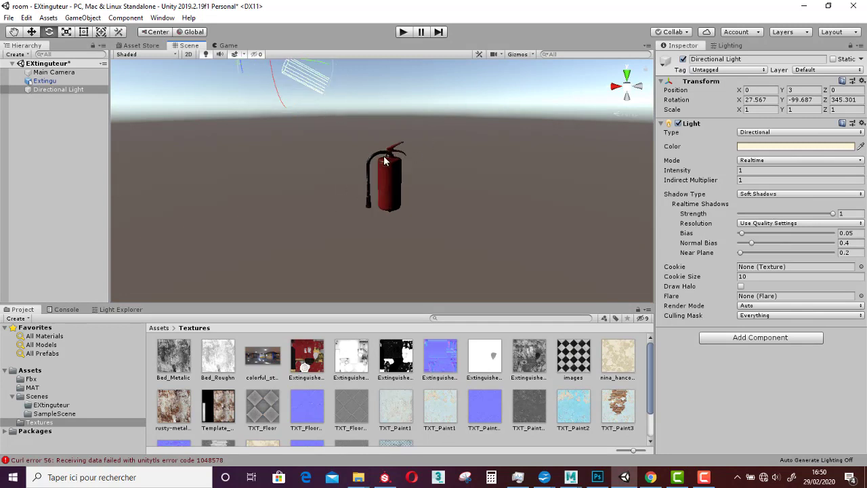
scroll(336, 132, down, 1)
drag(327, 67, 344, 82)
scroll(397, 157, up, 5)
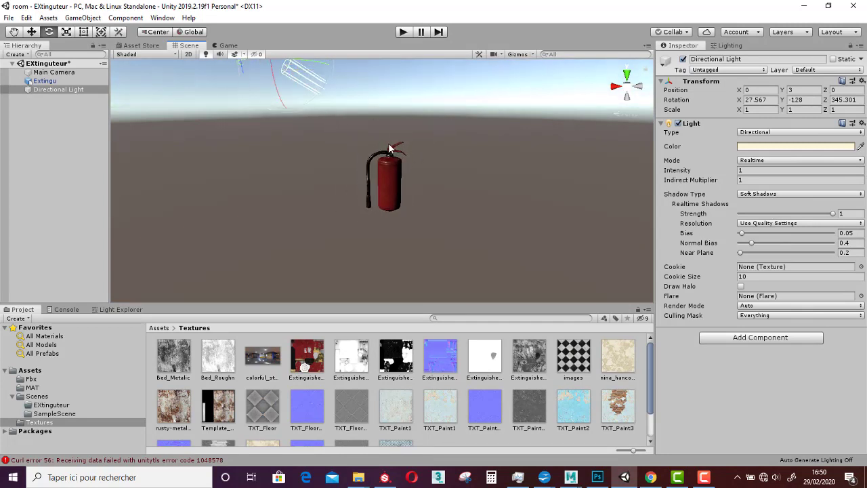
scroll(403, 164, up, 2)
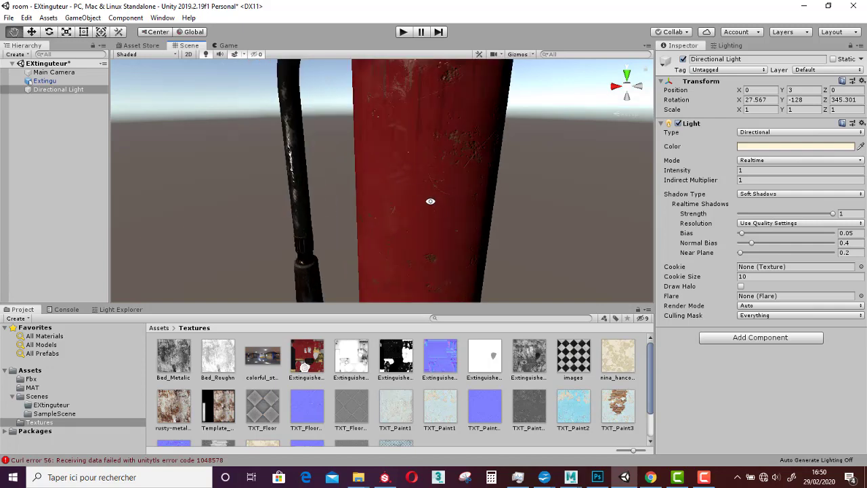
alt+drag(403, 209, 412, 112)
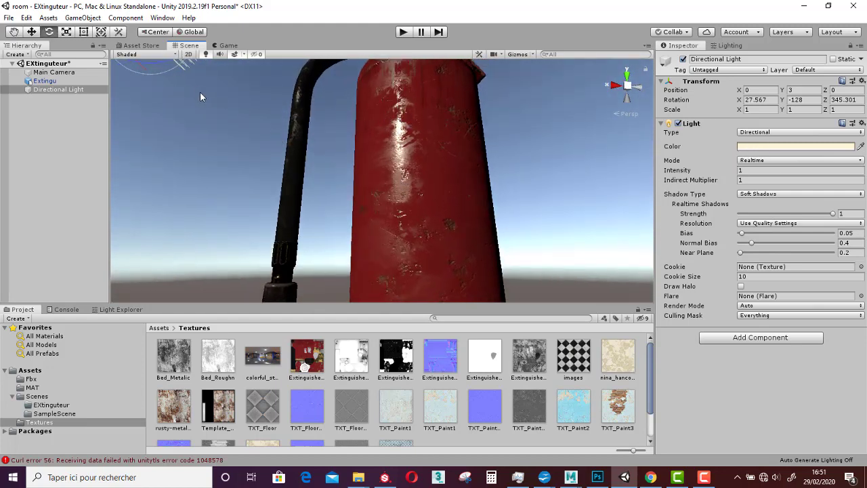
Try green 00DB18 as the Directional Light's color, and settle on near-white FBFBFB
click(766, 147)
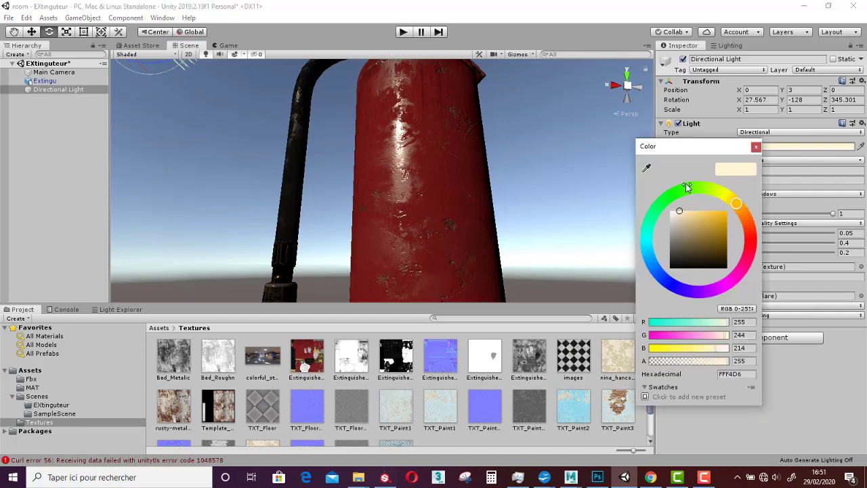
click(756, 148)
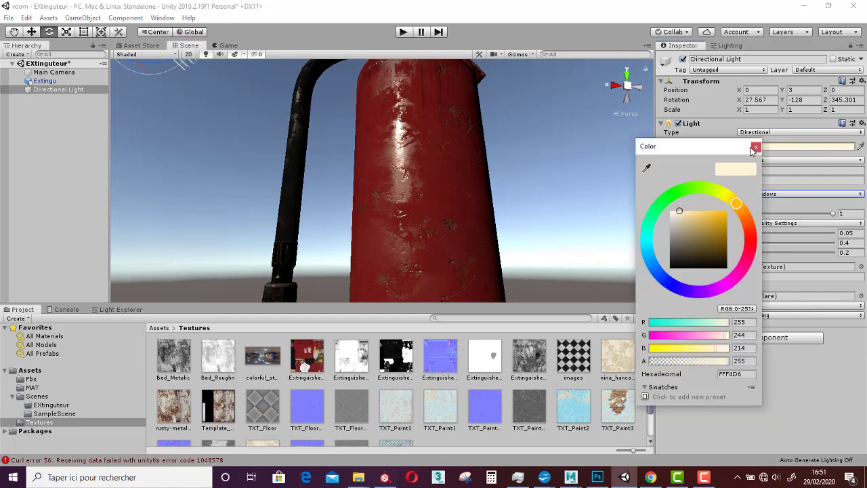
drag(693, 192, 658, 202)
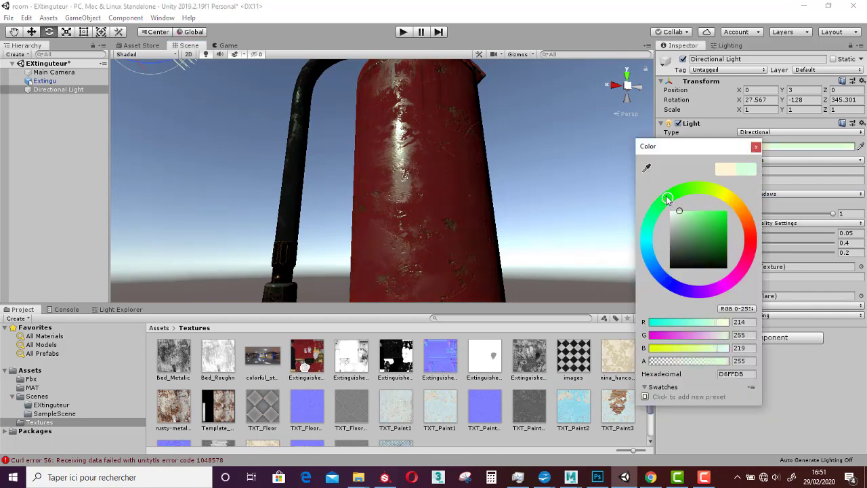
click(727, 218)
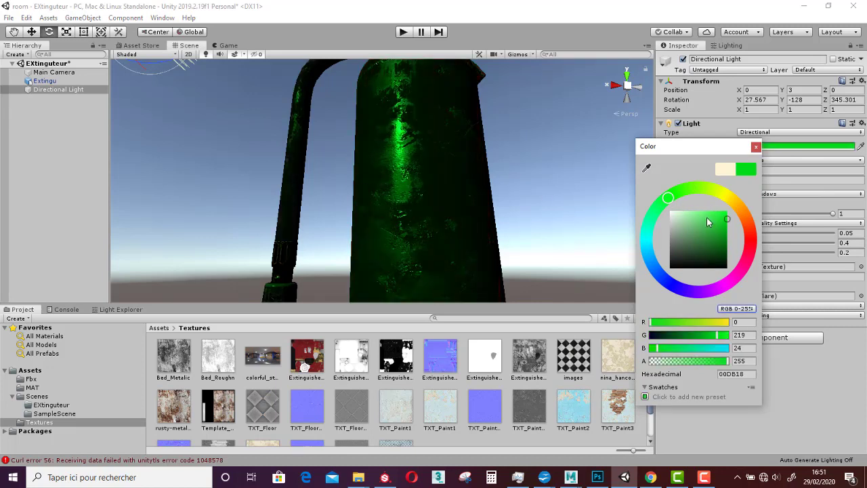
drag(706, 216, 647, 216)
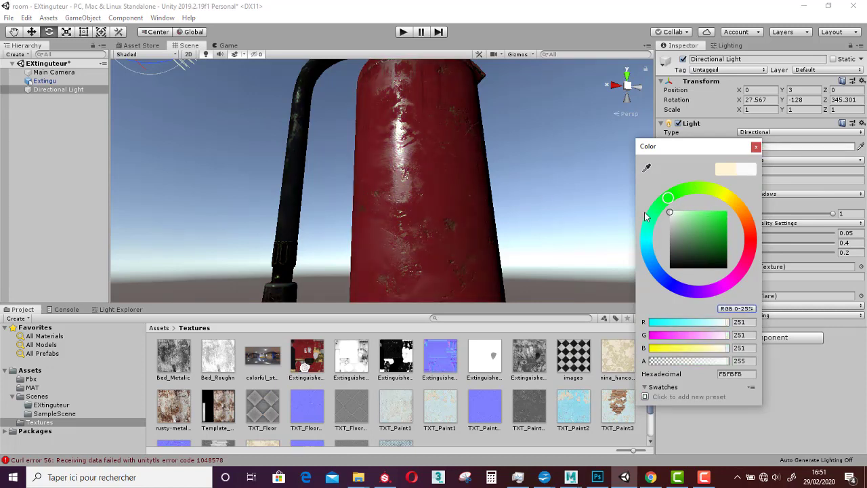
click(756, 146)
Examine the extinguisher's shading from several distances and angles, selecting and framing it in the scene
scroll(429, 175, down, 5)
key(q)
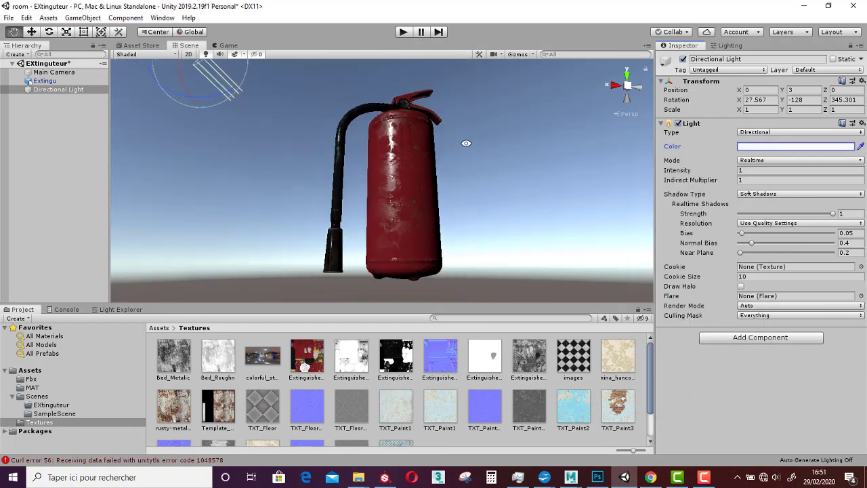
drag(441, 158, 541, 224)
key(e)
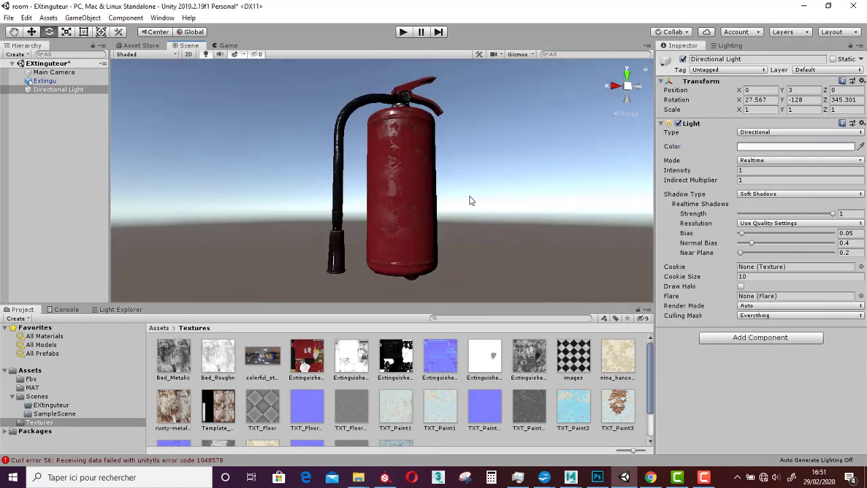
scroll(470, 200, down, 2)
scroll(470, 197, up, 3)
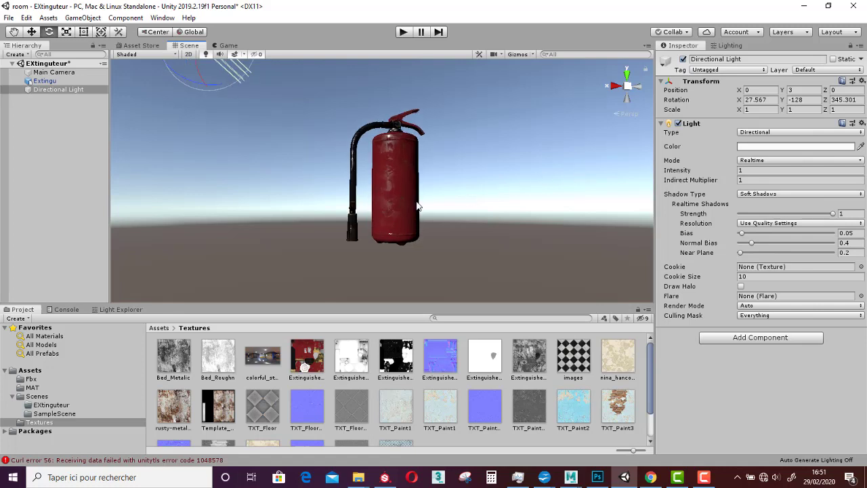
scroll(419, 180, down, 5)
alt+drag(420, 187, 391, 174)
click(390, 173)
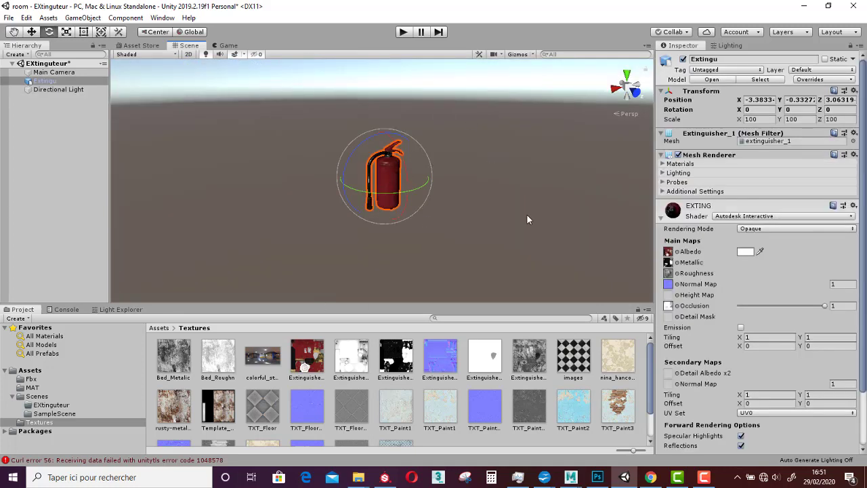
alt+drag(424, 235, 406, 100)
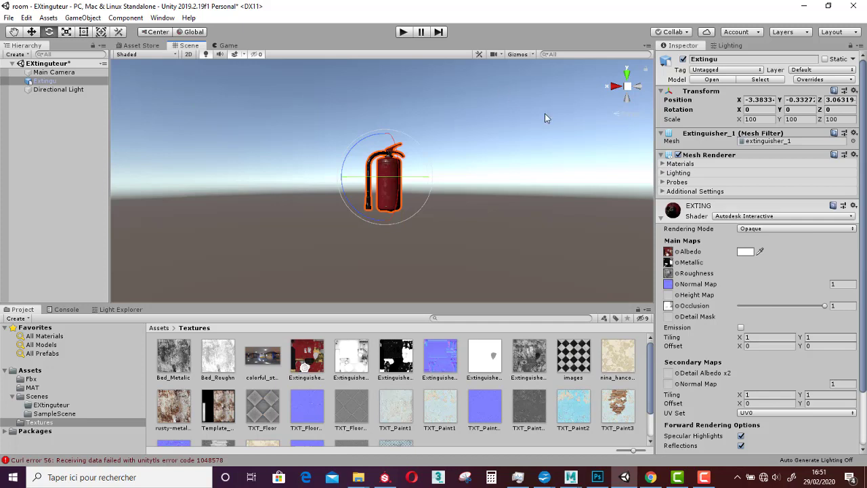
key(f)
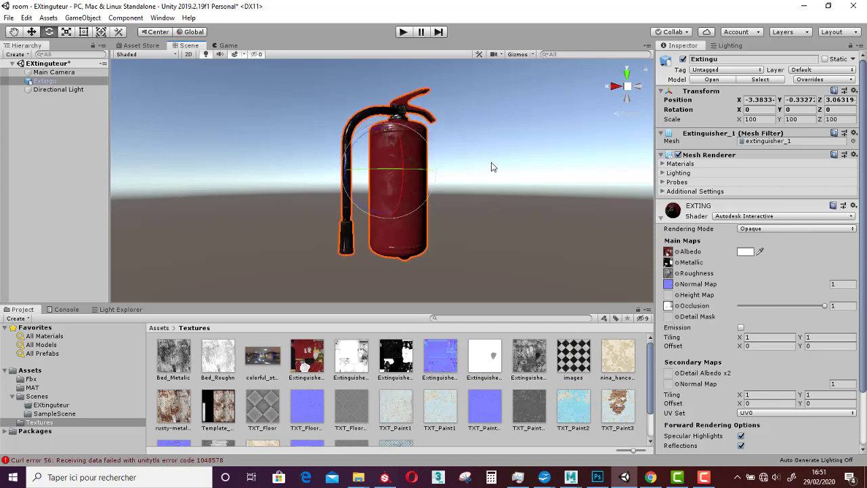
scroll(515, 166, up, 2)
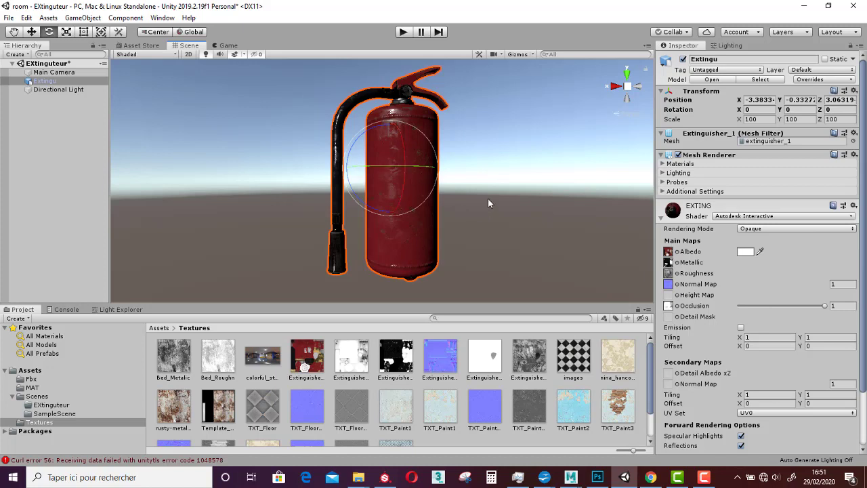
Show where the lighting settings are found and set the environment's Skybox Material to None
click(728, 45)
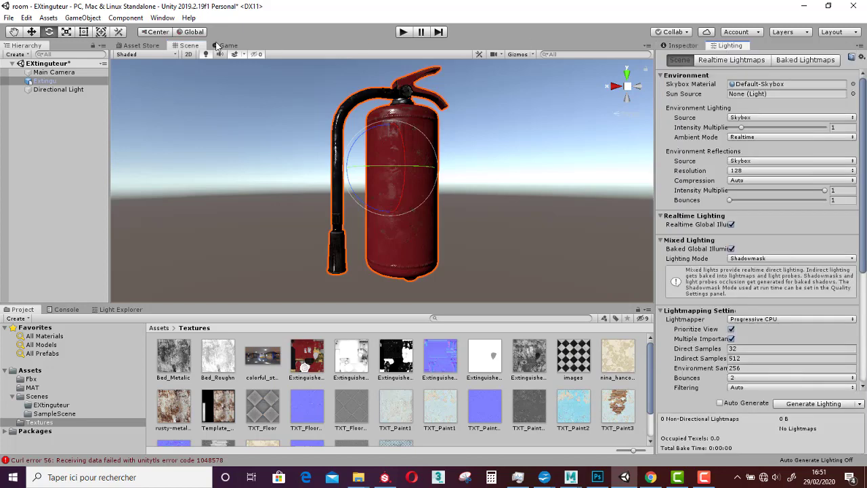
click(162, 18)
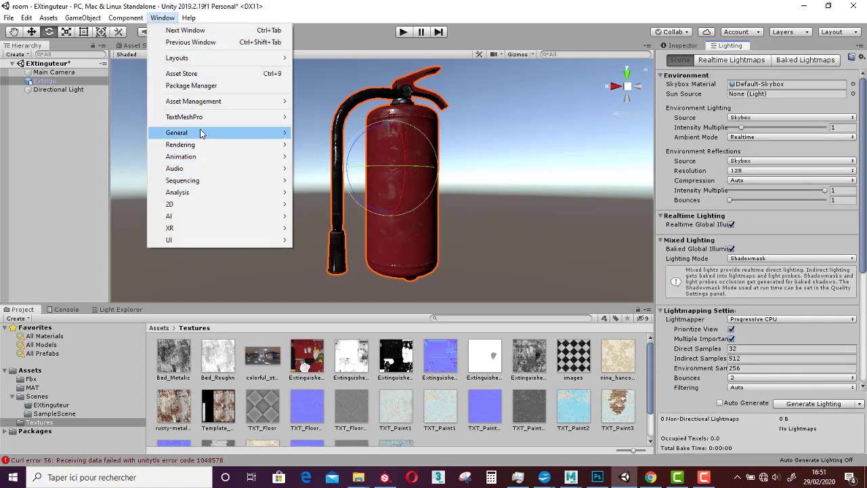
mouse_move(263, 146)
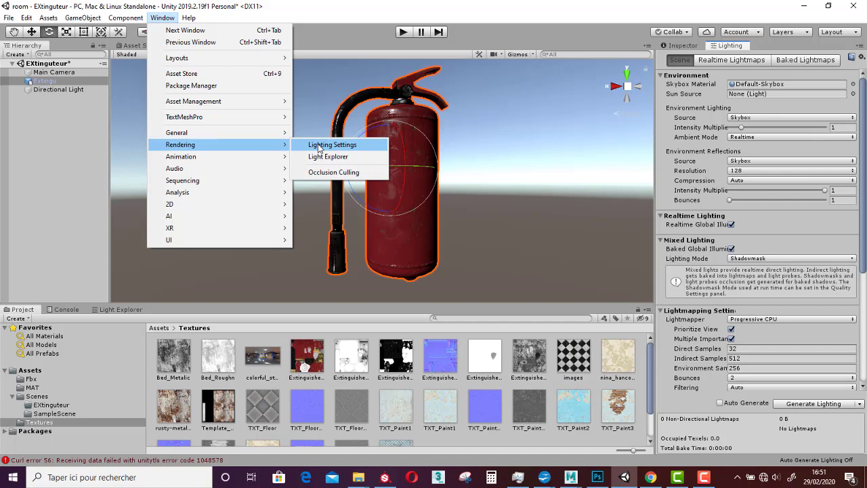
click(732, 47)
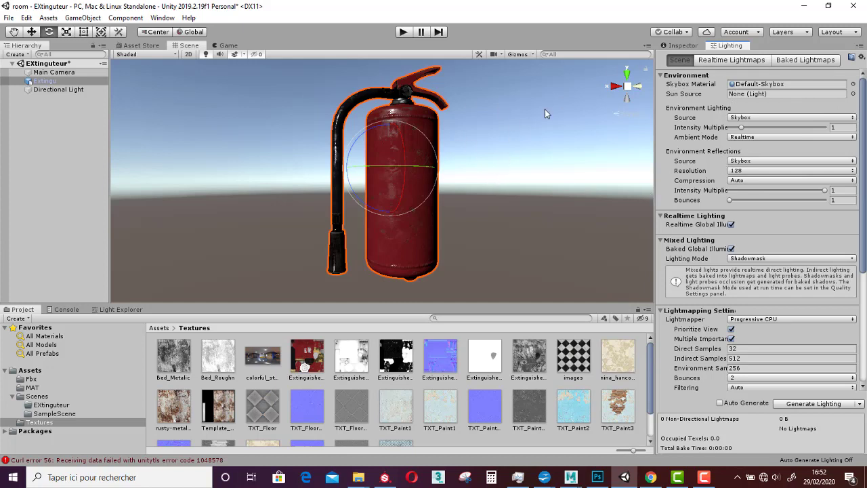
click(853, 84)
scroll(438, 232, up, 6)
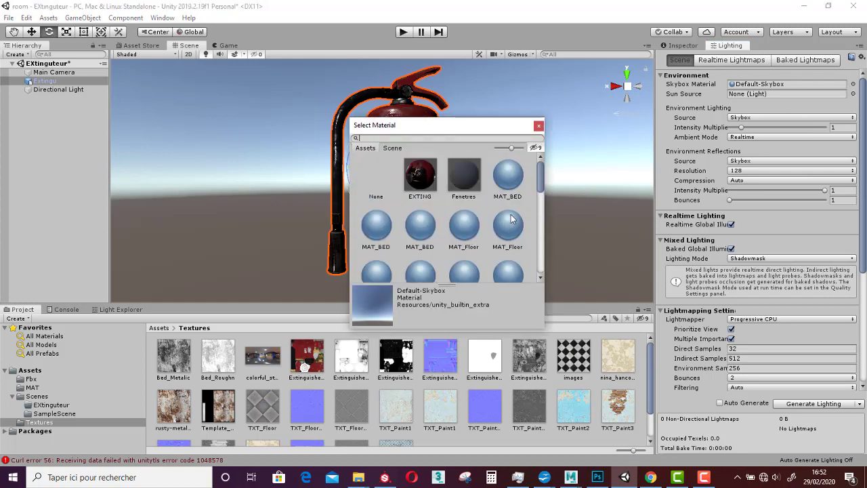
click(375, 181)
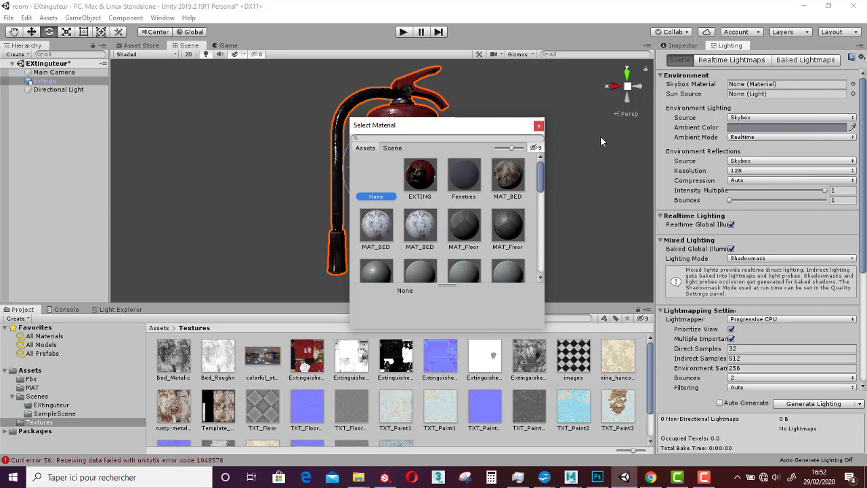
click(539, 126)
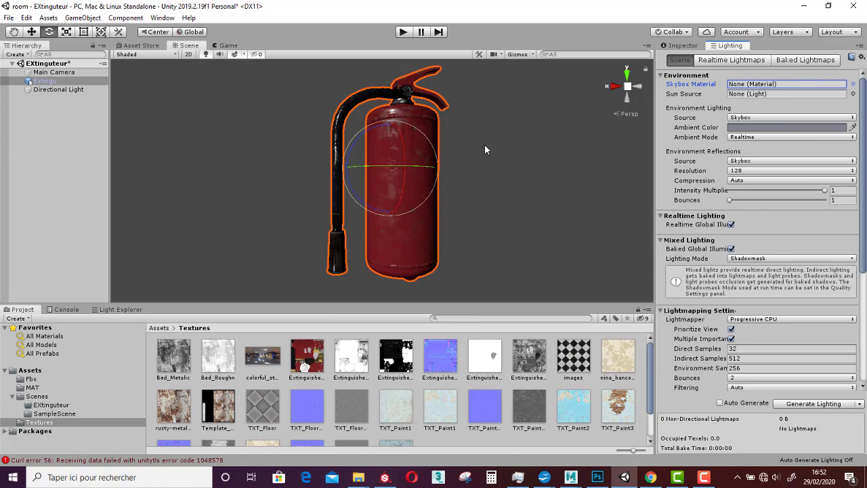
Try black as the environment's ambient color, and settle on a dark grey of RGB 19, 21, 25
click(747, 129)
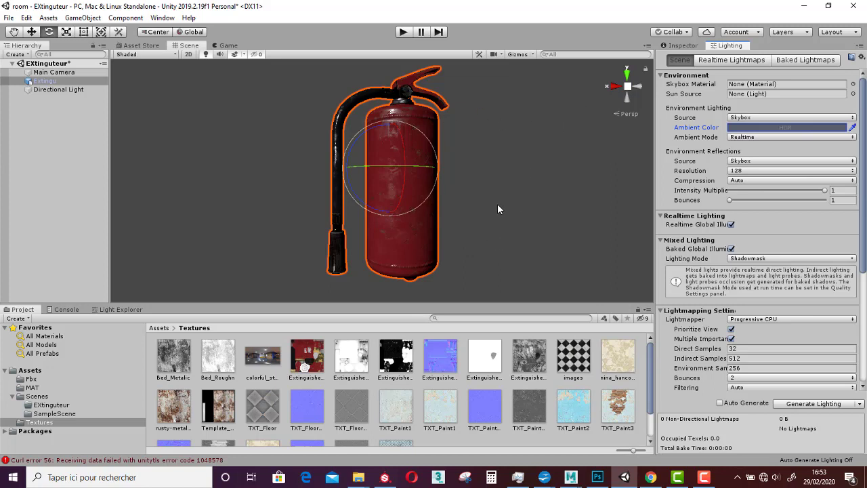
click(739, 129)
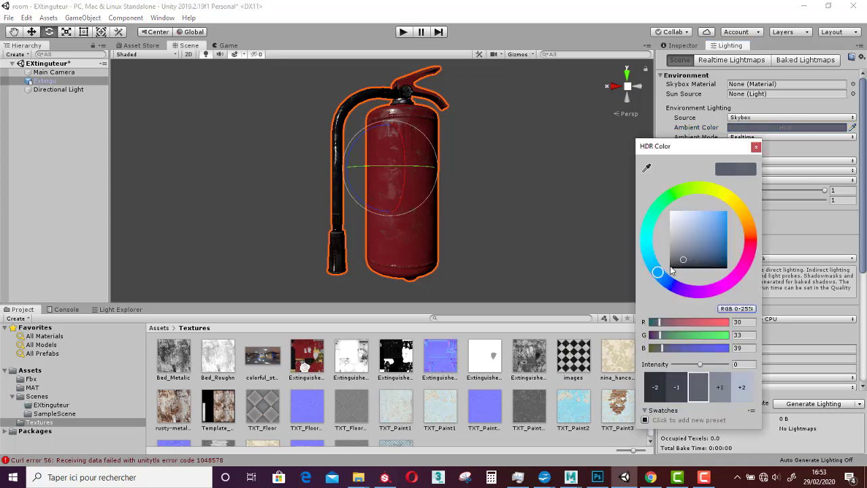
drag(677, 265, 664, 281)
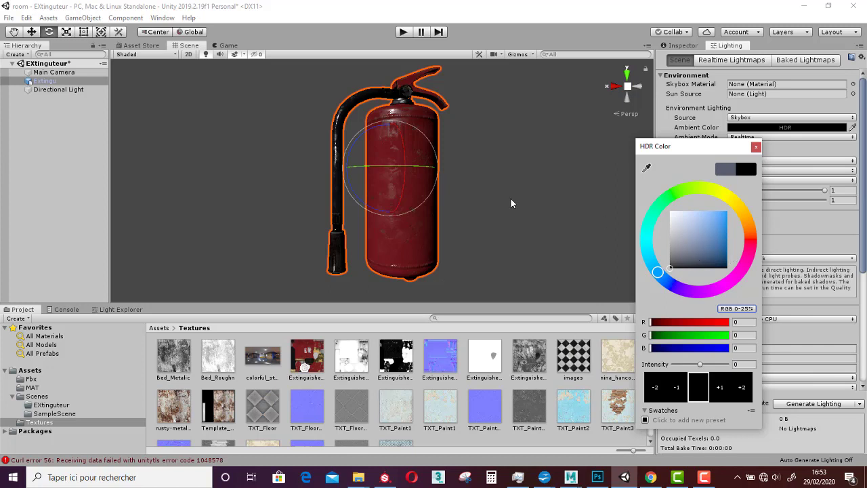
drag(691, 259, 685, 264)
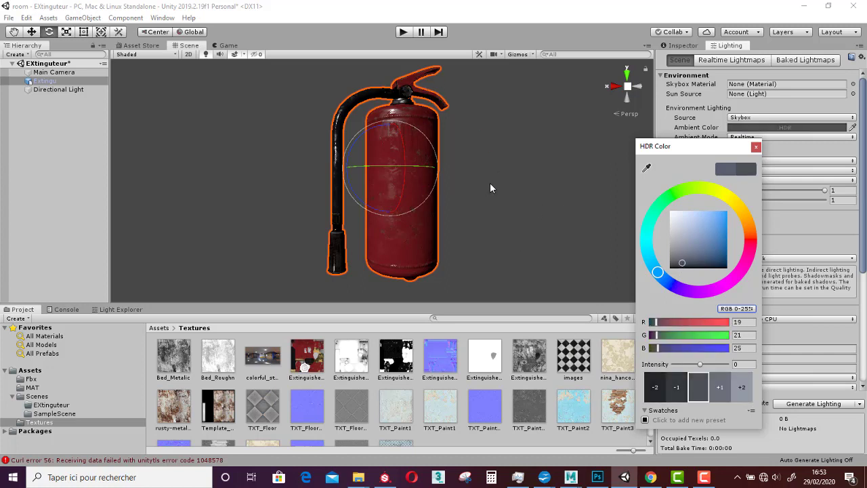
click(756, 147)
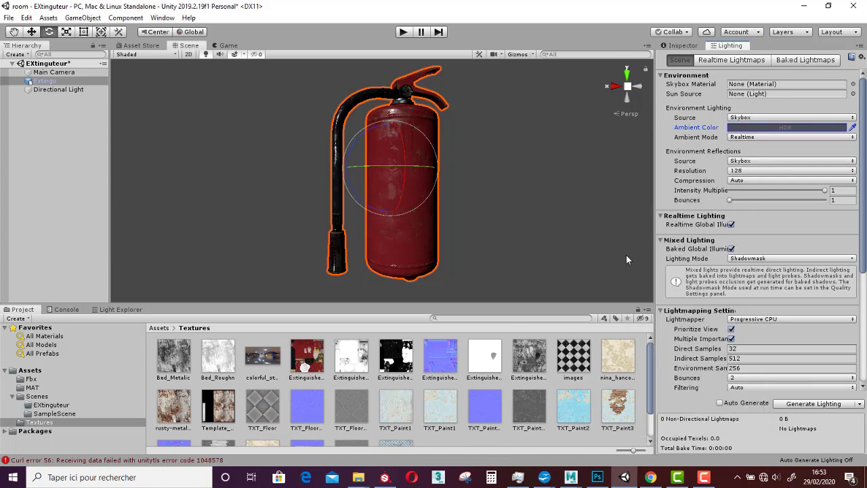
Switch to Chrome, search for "hdri haven" in a new tab and open the HDRI Haven website
click(650, 477)
key(ctrl+t)
text(hdr)
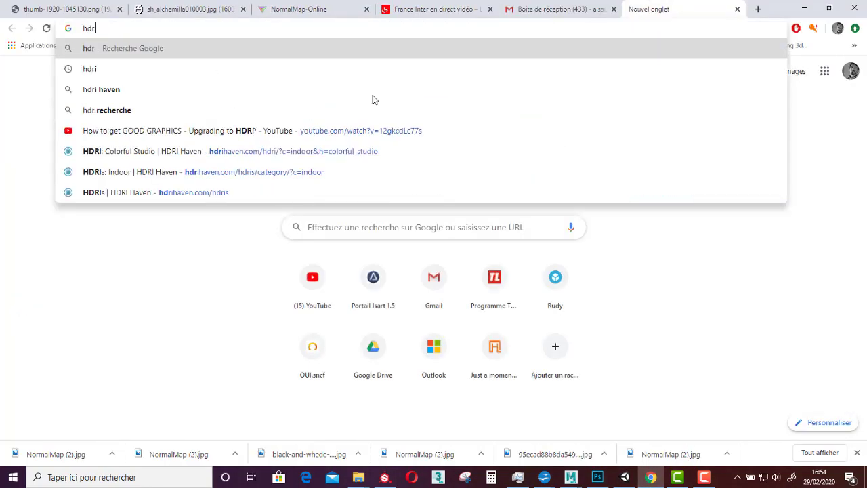
key(Down)
key(Down)
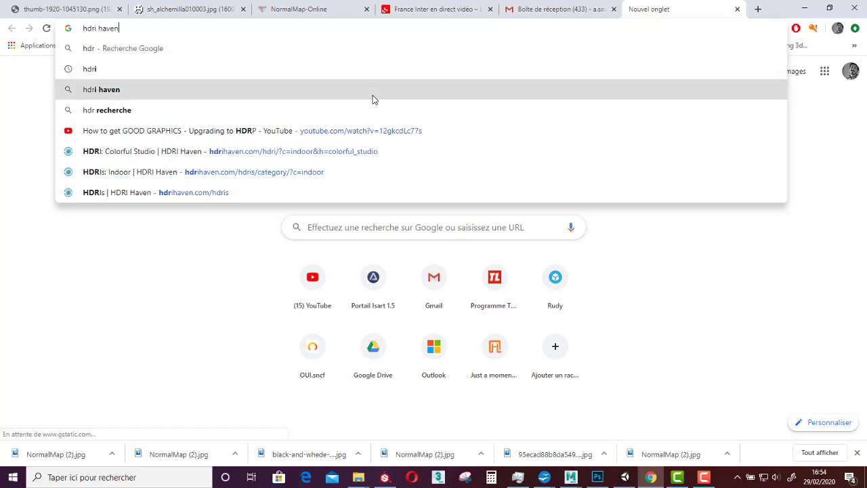
key(Return)
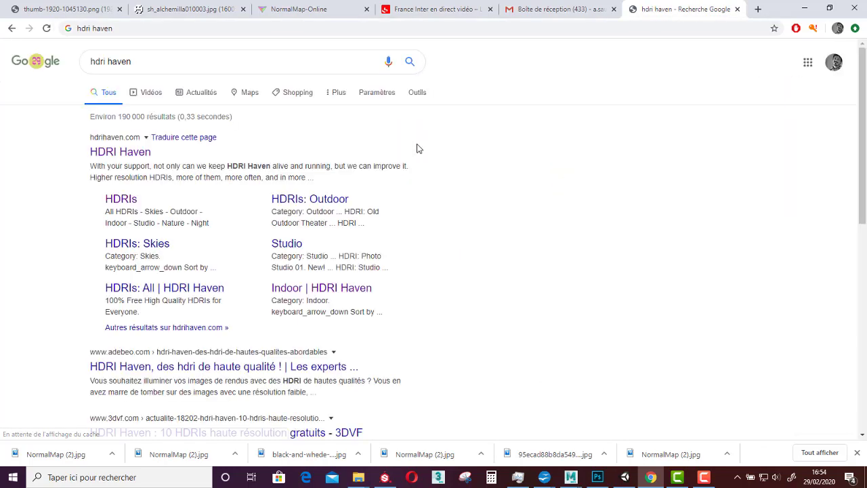
click(134, 156)
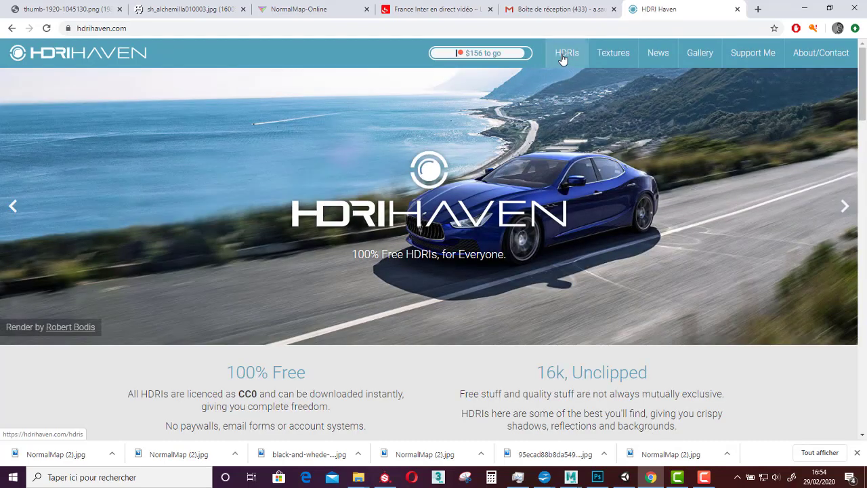
Browse the site's HDRI categories and open the Indoor category
click(561, 59)
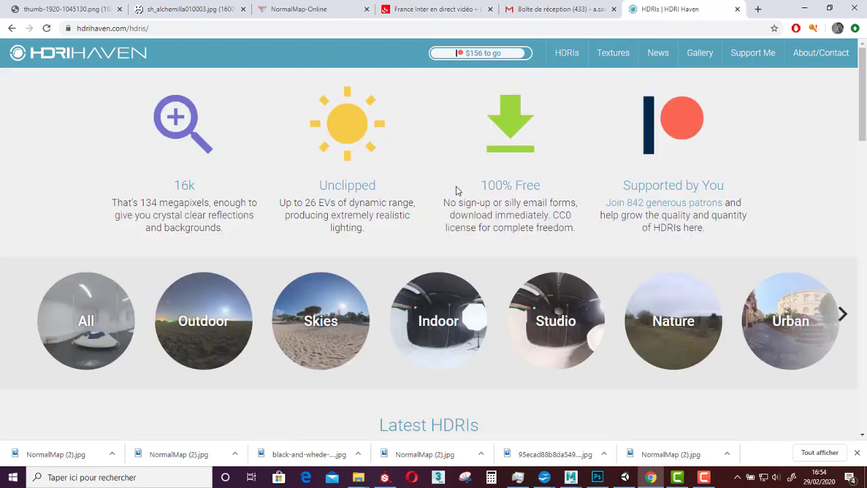
scroll(569, 317, down, 1)
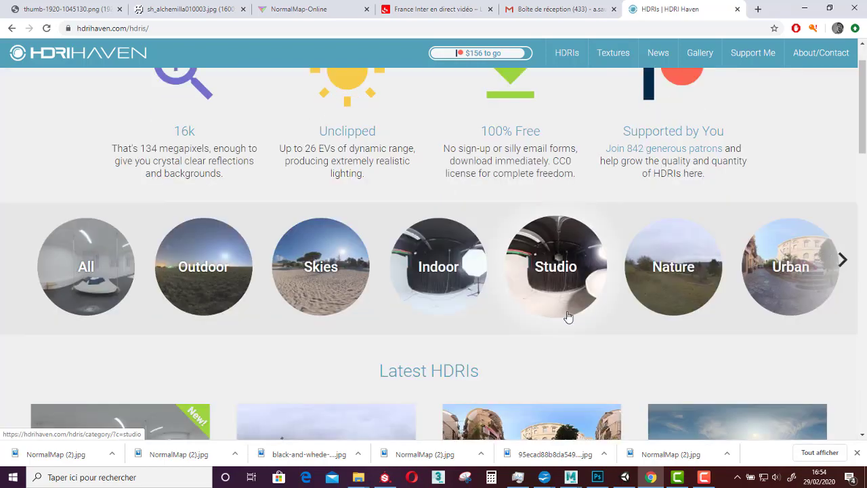
scroll(569, 317, down, 1)
scroll(567, 311, up, 1)
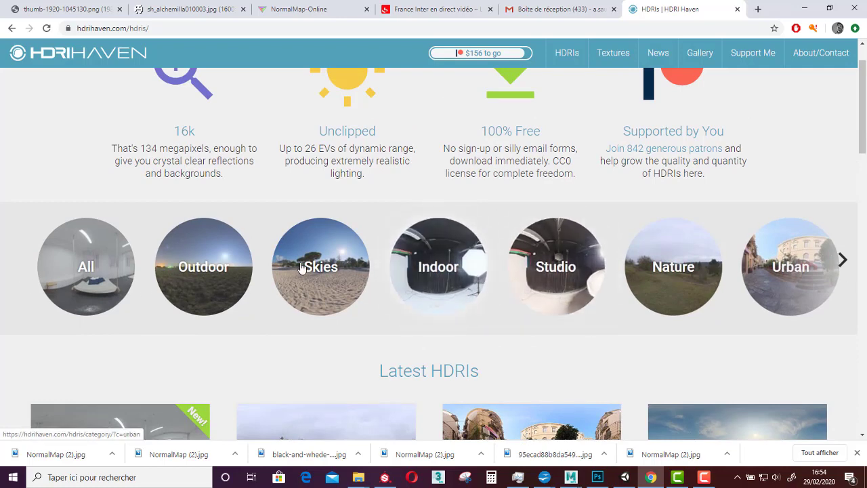
click(425, 274)
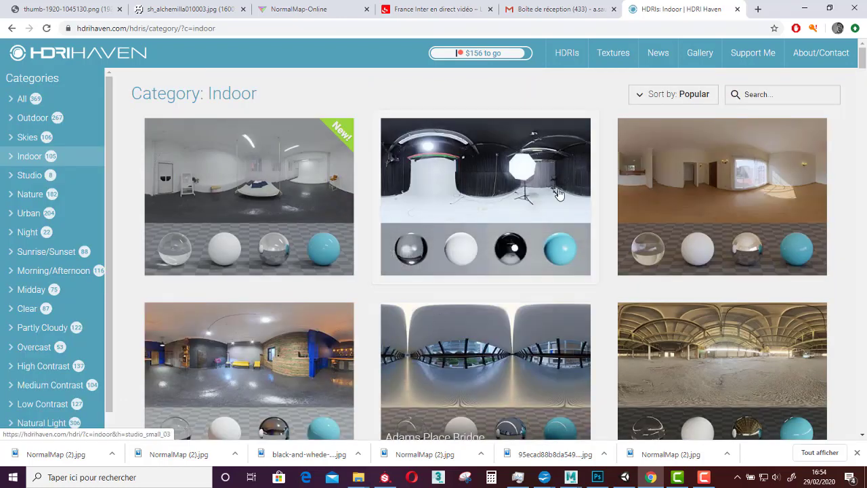
Open the Colorful Studio HDRI's page and show its download resolutions
scroll(257, 268, down, 2)
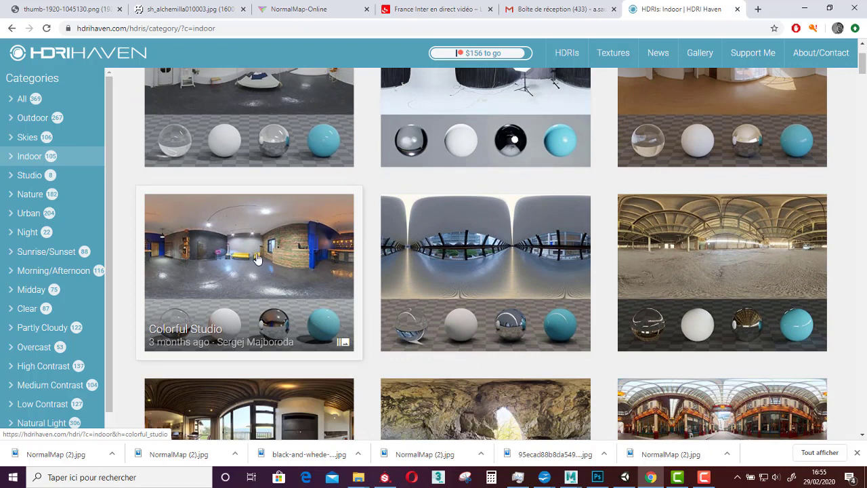
click(258, 259)
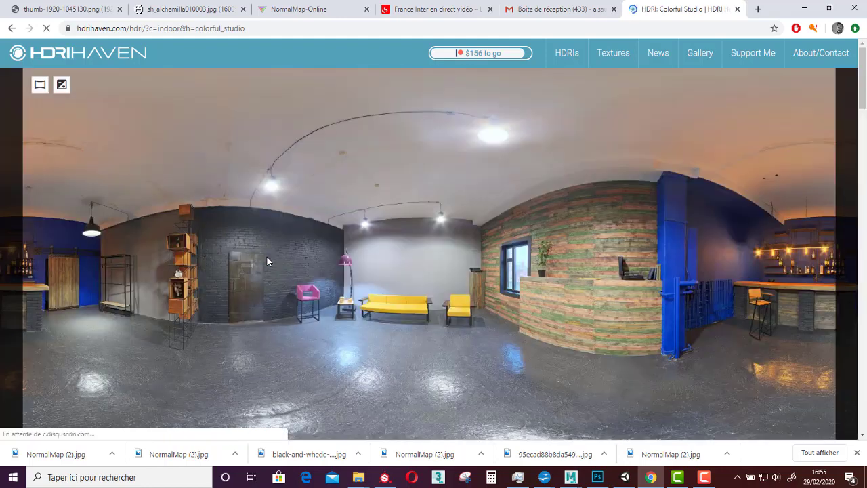
scroll(266, 256, down, 3)
scroll(268, 261, down, 3)
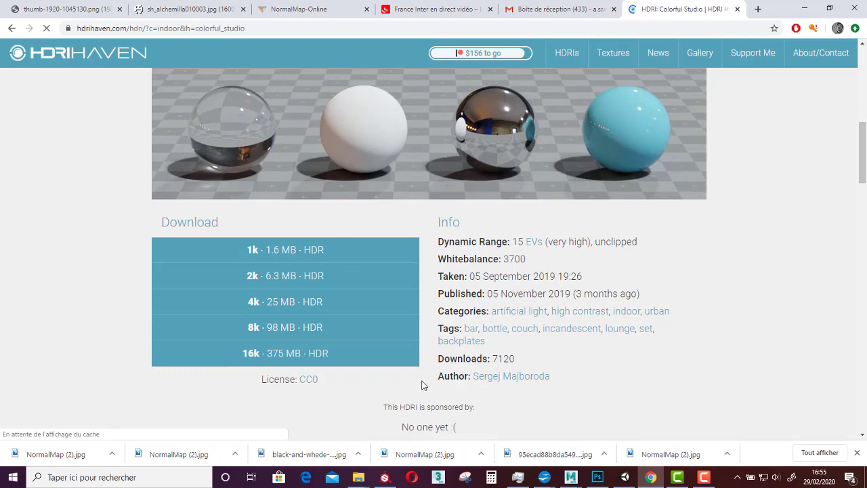
Switch back to Unity and create a material named SKY in the Textures folder
click(625, 477)
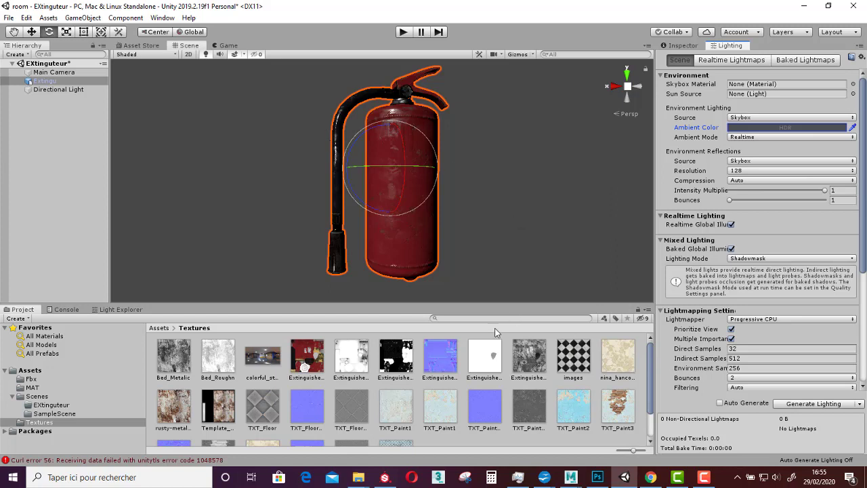
scroll(478, 396, down, 2)
click(467, 416)
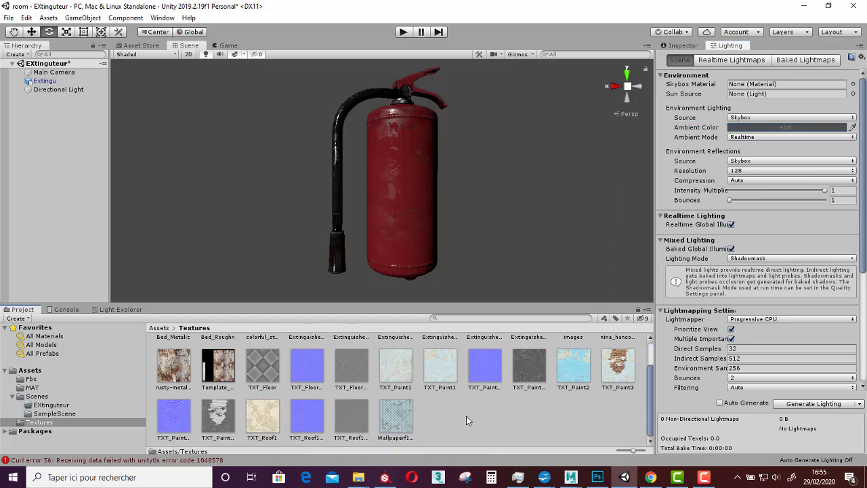
right_click(466, 416)
mouse_move(531, 167)
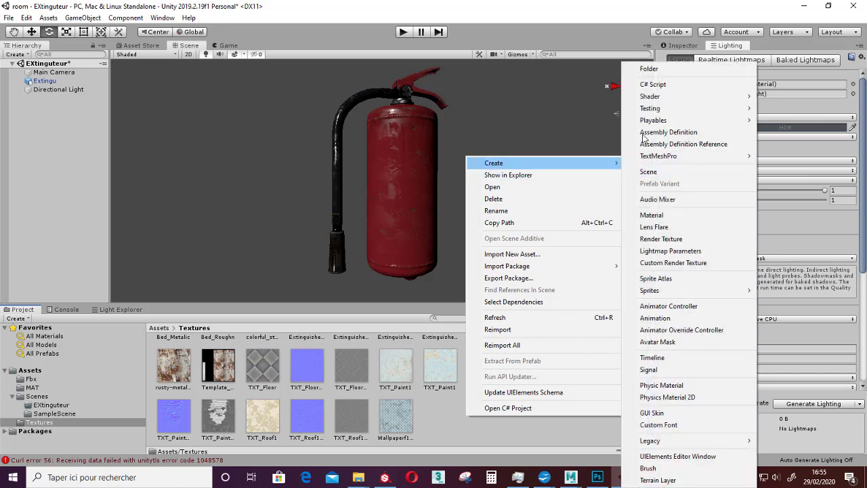
click(657, 219)
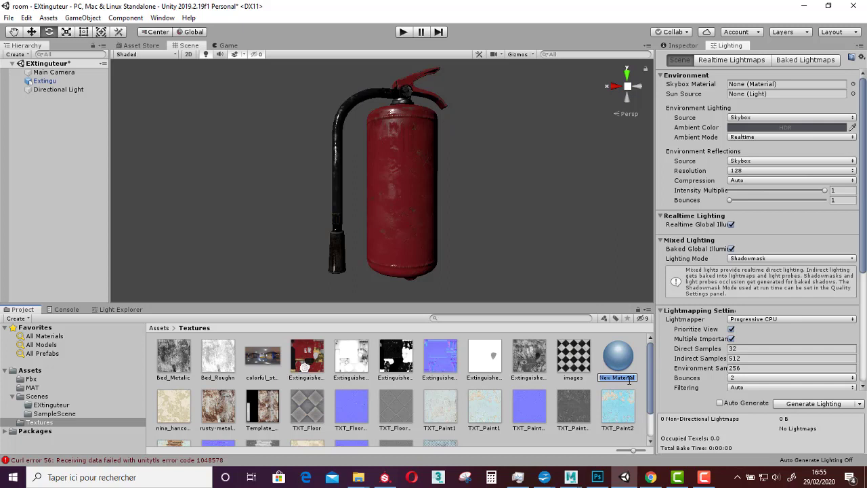
text(SKY)
key(Return)
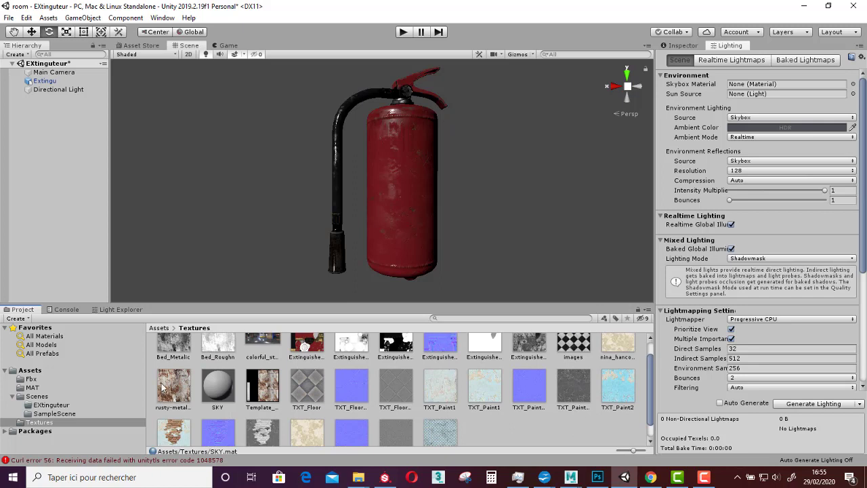
Set the SKY material's shader to Skybox/Panoramic, assign the colorful studio texture as its Spherical (HDR) image and check the preview
click(219, 389)
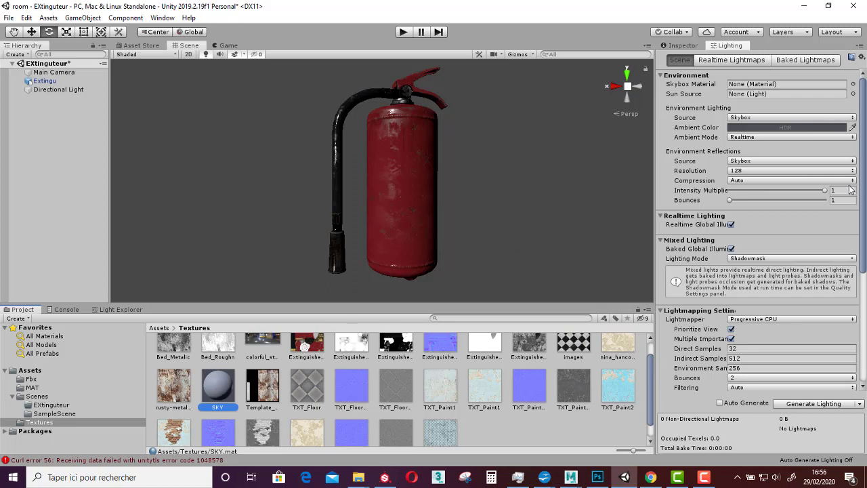
click(682, 46)
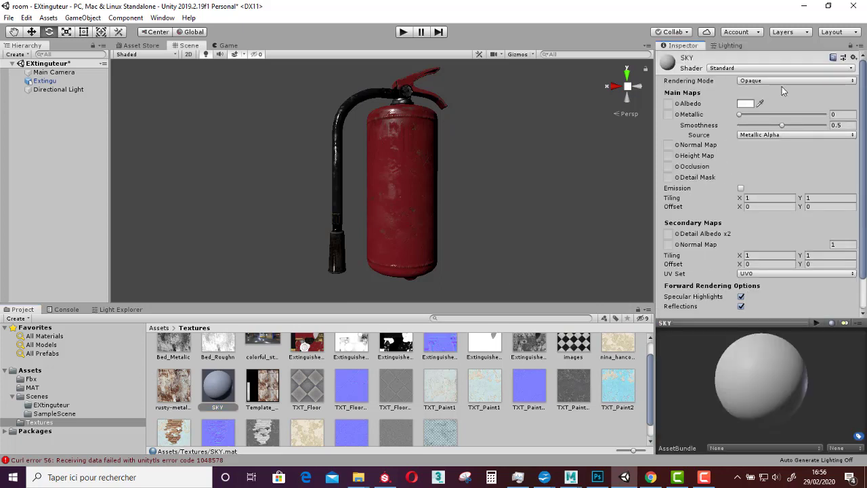
click(724, 68)
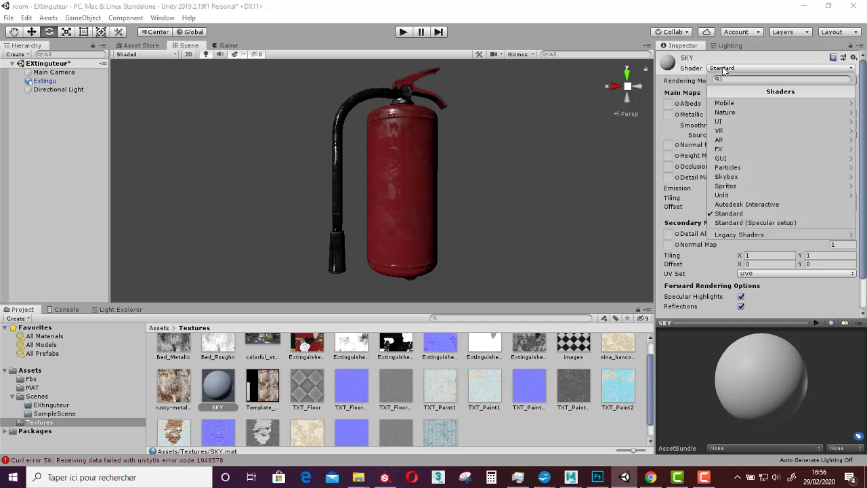
click(737, 179)
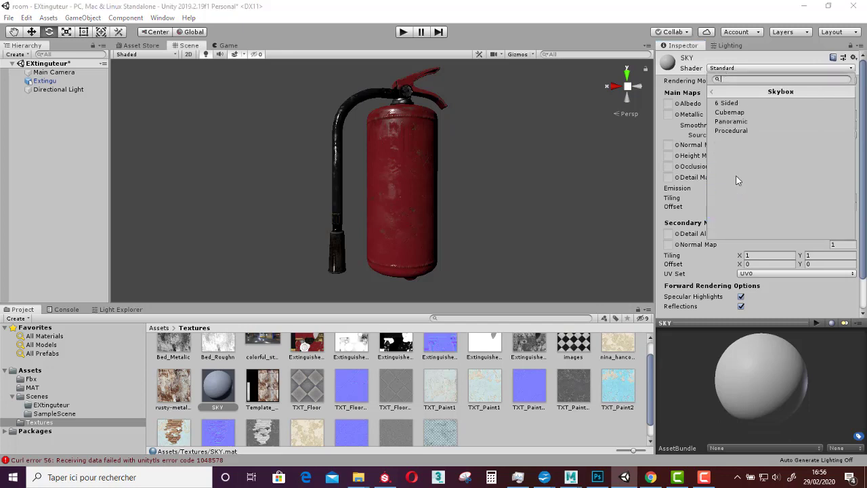
click(731, 122)
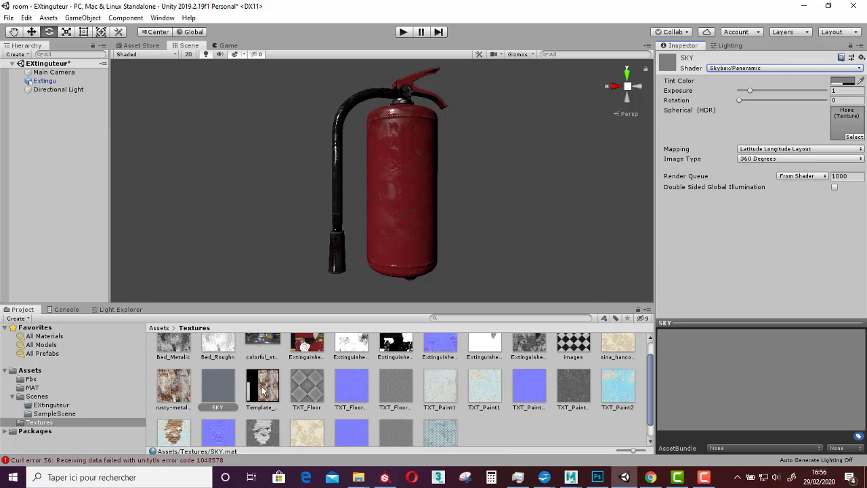
drag(258, 339, 848, 129)
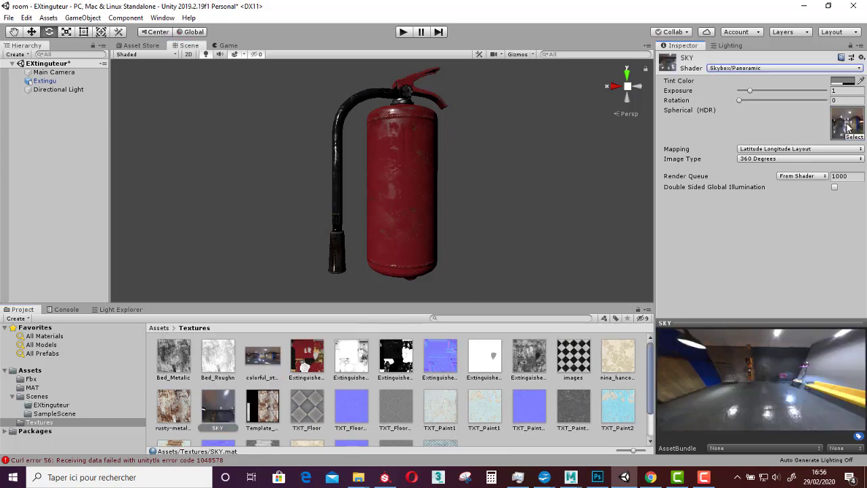
drag(780, 367, 804, 366)
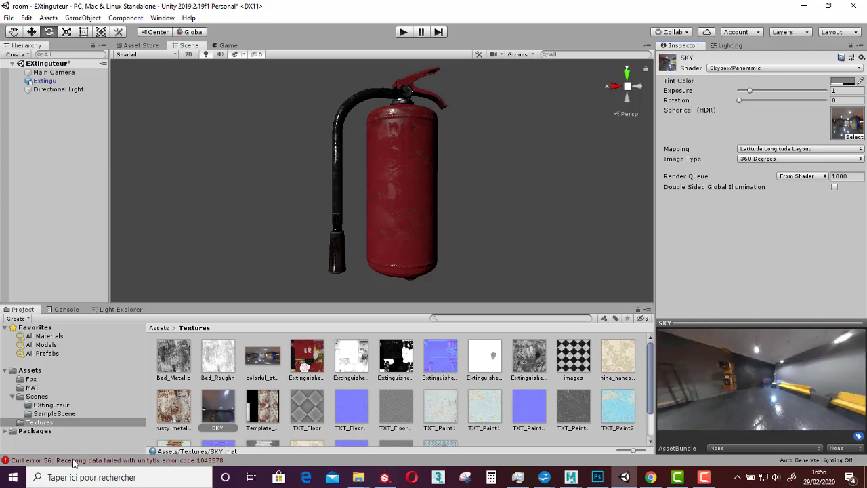
Assign SKY as the environment's Skybox Material with a lighting Intensity Multiplier of 1.05, and examine the extinguisher from several angles
click(726, 46)
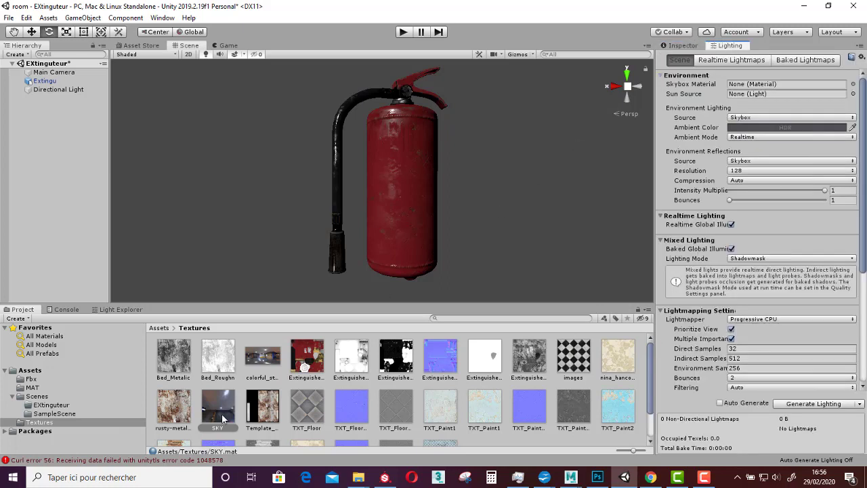
drag(213, 405, 782, 89)
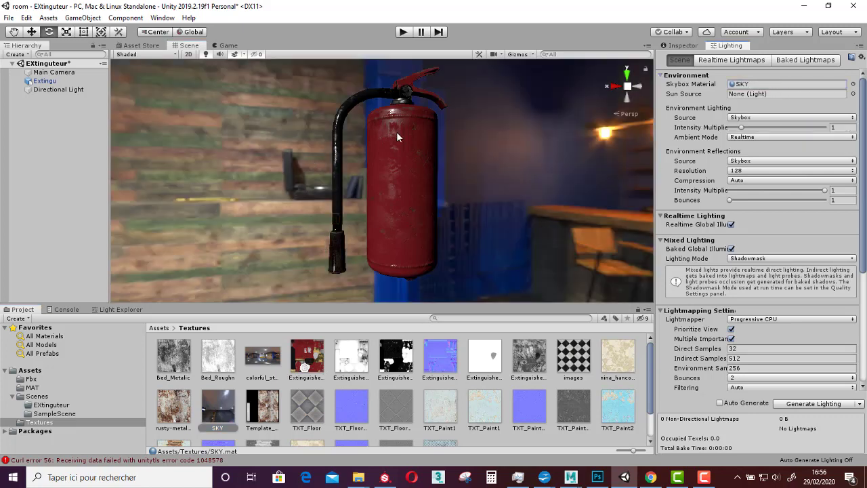
alt+drag(430, 160, 400, 211)
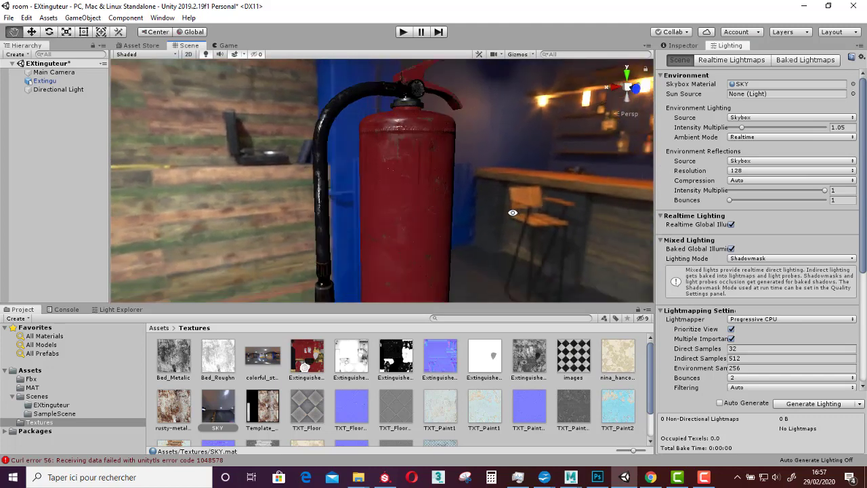
alt+drag(513, 213, 373, 113)
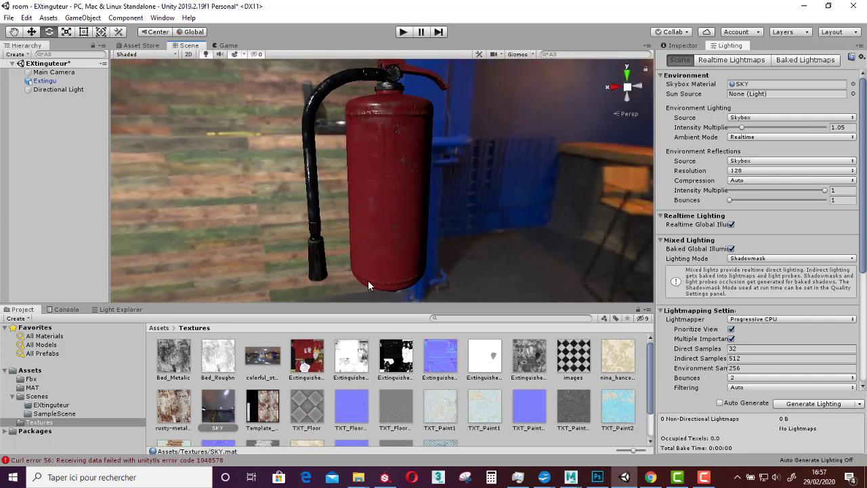
alt+drag(408, 231, 387, 192)
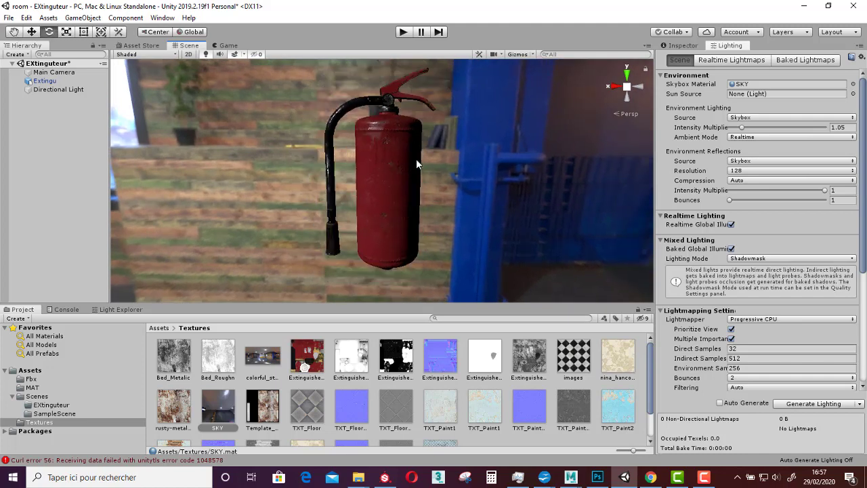
alt+drag(416, 159, 386, 205)
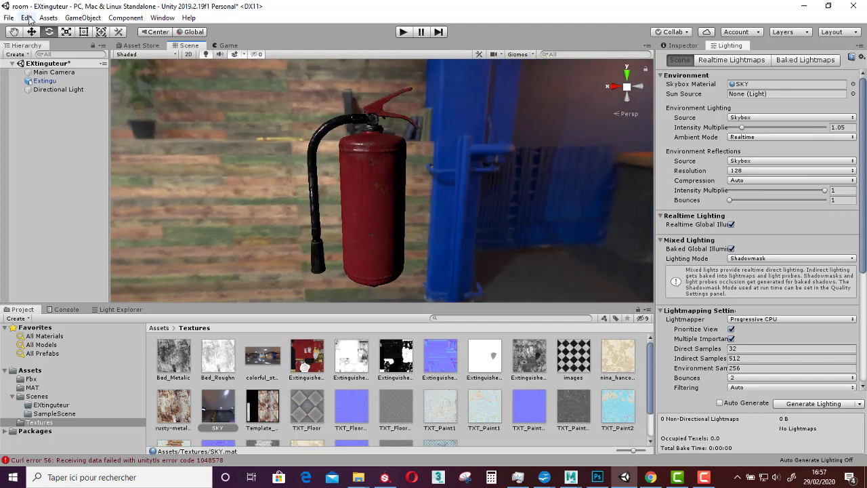
Add a Reflection Probe to the scene
right_click(46, 136)
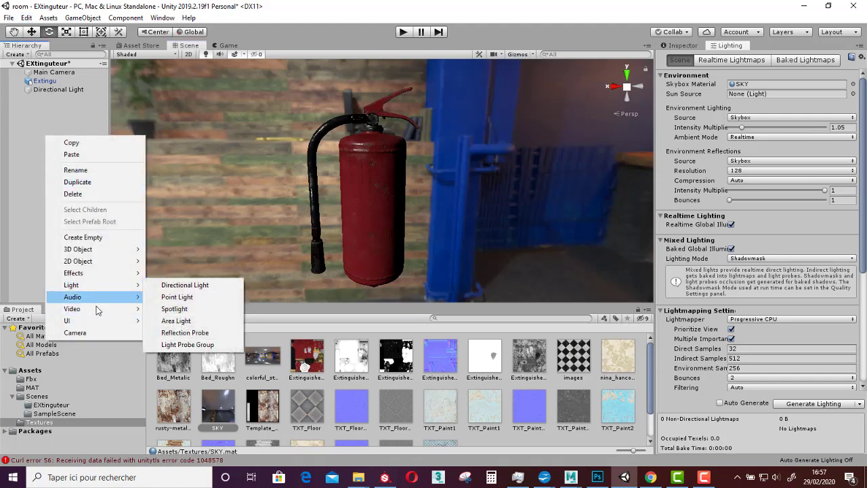
mouse_move(97, 290)
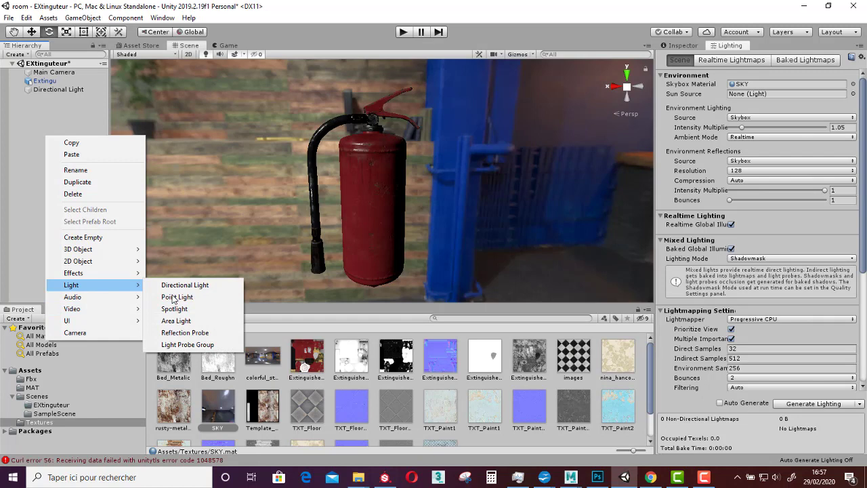
click(174, 332)
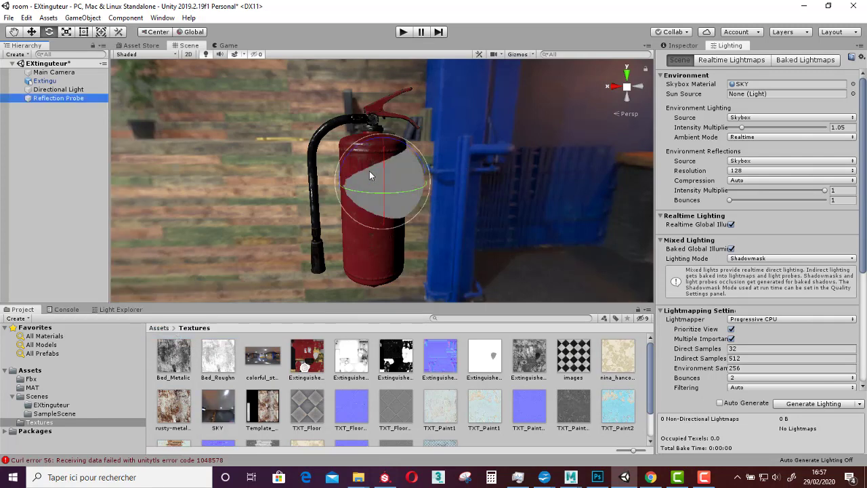
Move the Reflection Probe along X to about -3.454 so it sits on the fire extinguisher's body
scroll(385, 213, down, 5)
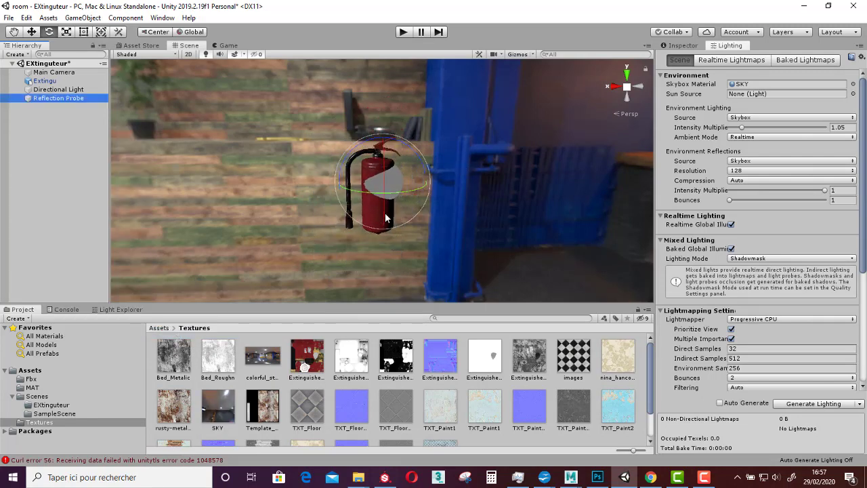
scroll(385, 212, up, 3)
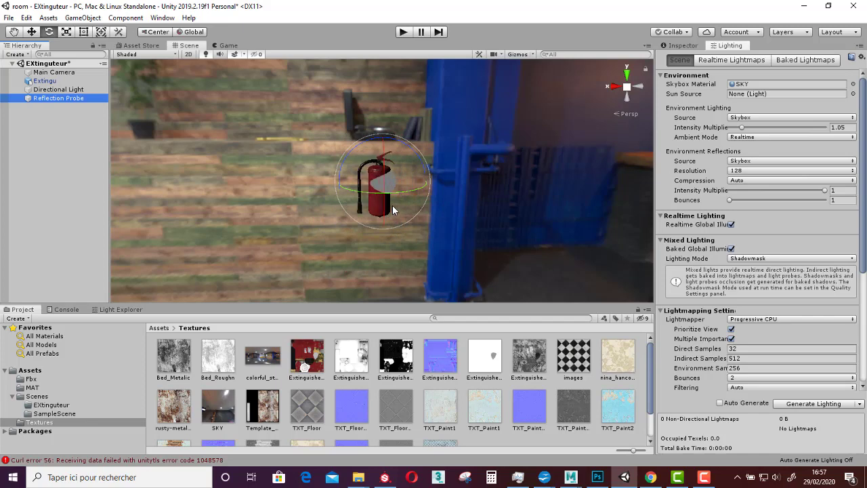
click(391, 182)
key(w)
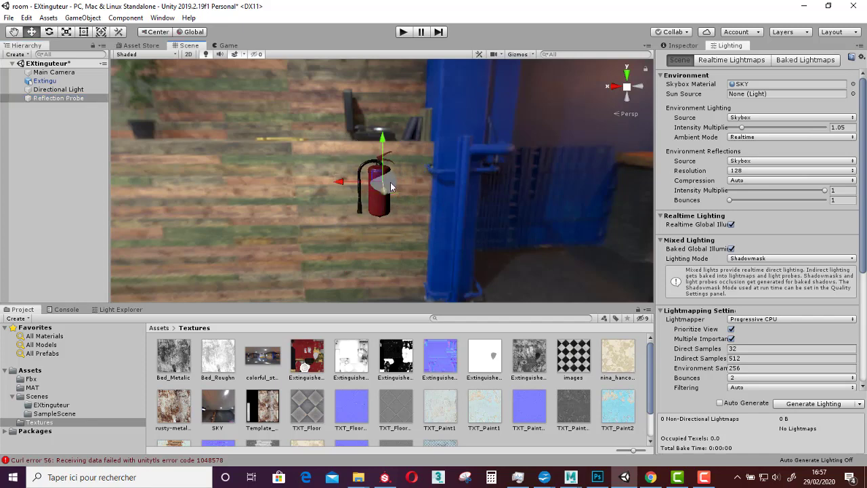
scroll(390, 183, up, 5)
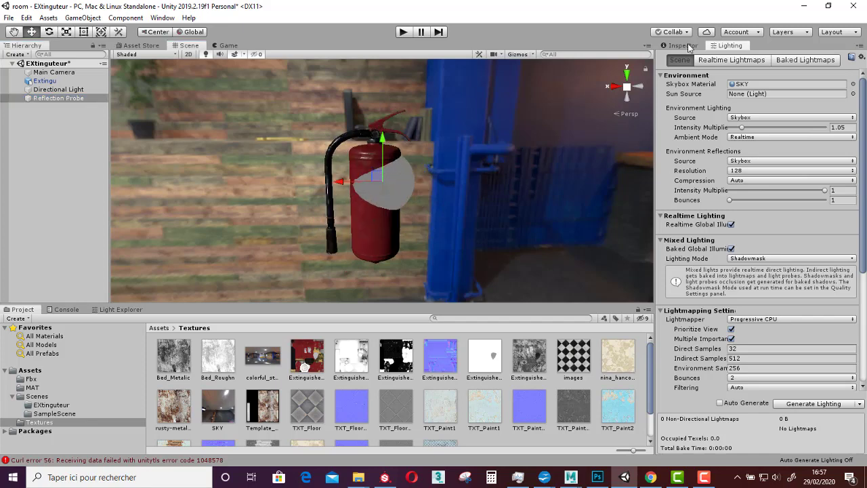
click(686, 45)
scroll(364, 184, down, 3)
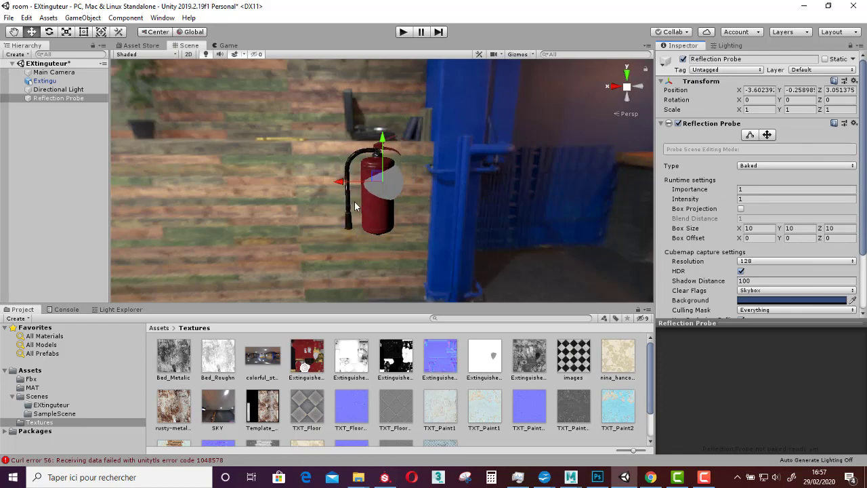
scroll(360, 177, up, 1)
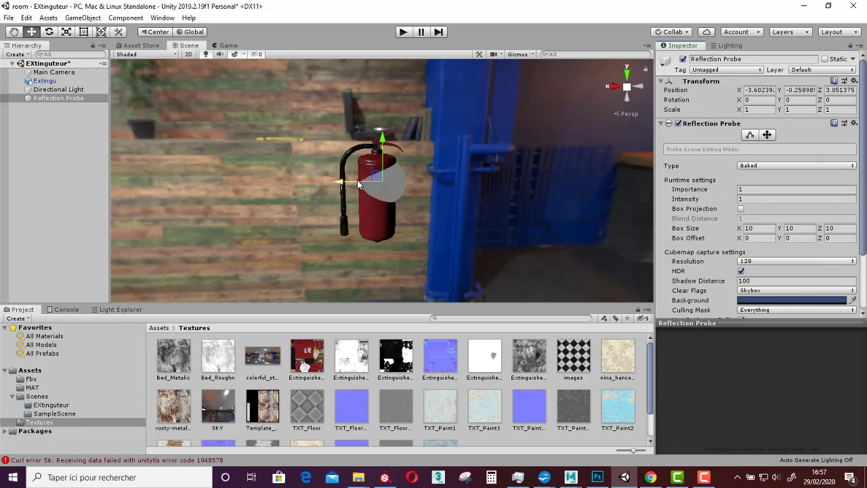
drag(357, 181, 252, 181)
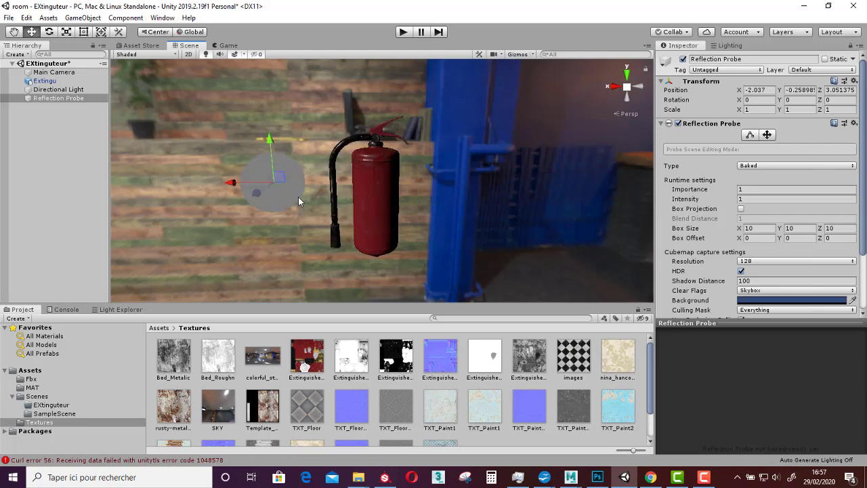
scroll(270, 197, up, 1)
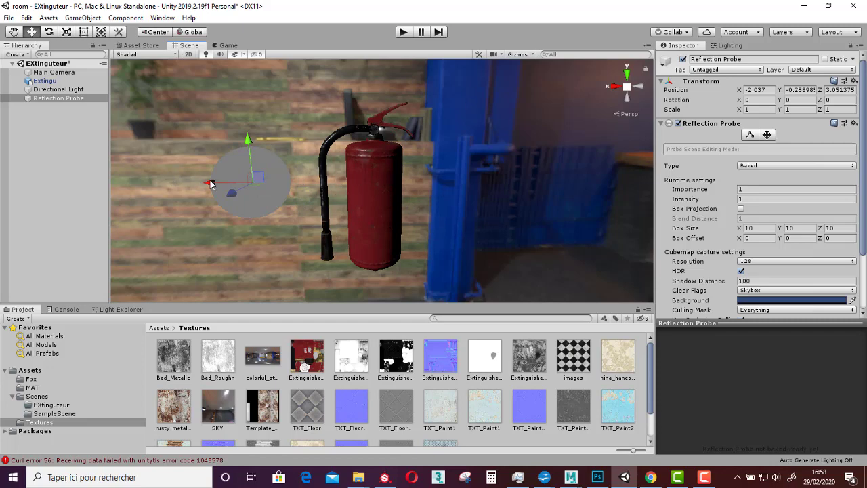
drag(210, 184, 337, 204)
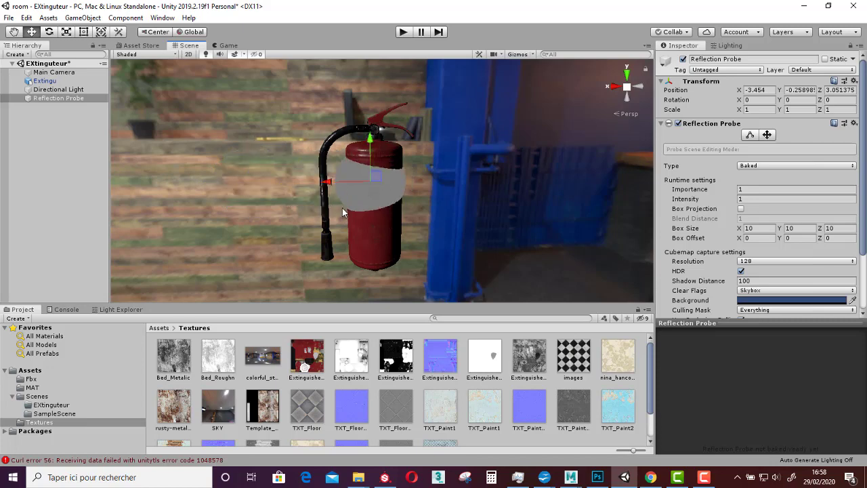
scroll(361, 193, up, 3)
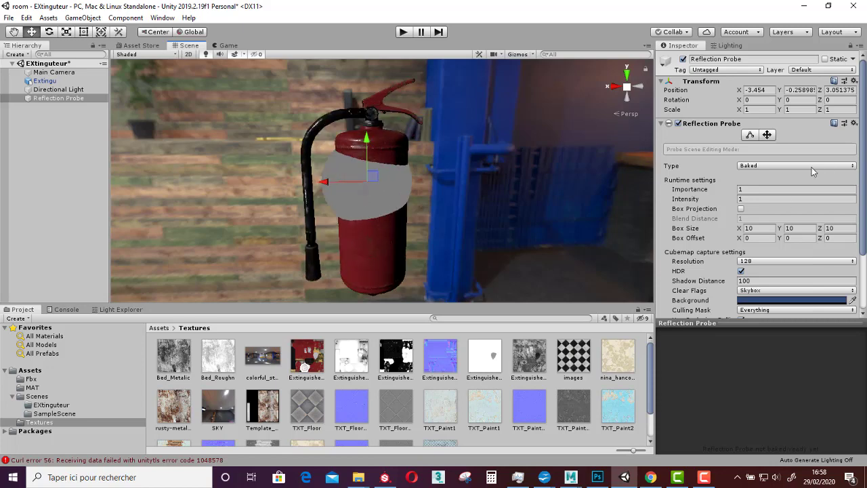
Enable editing of the Reflection Probe's Box Projection Bounds and hide the skybox in the Scene view
click(750, 134)
scroll(430, 210, down, 3)
scroll(424, 220, down, 5)
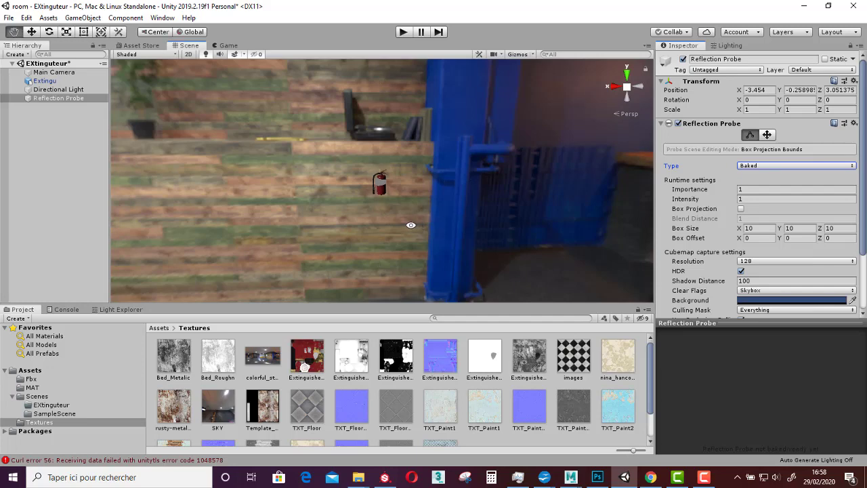
alt+drag(410, 226, 412, 190)
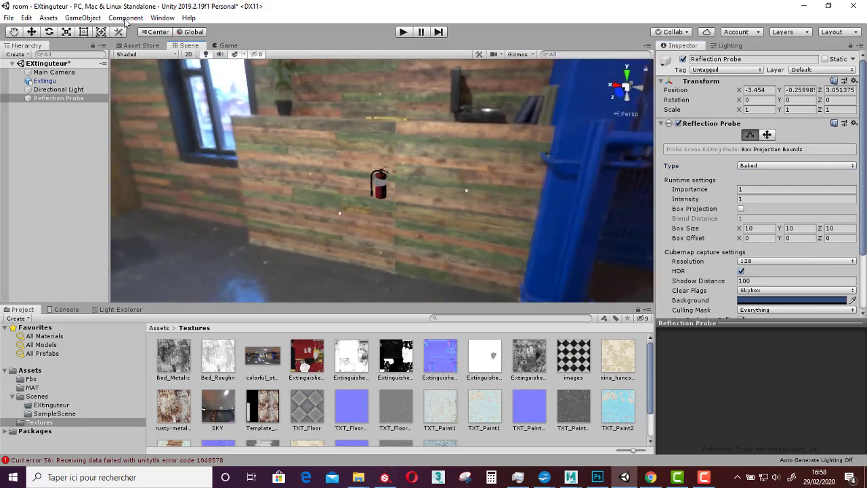
click(244, 55)
click(248, 65)
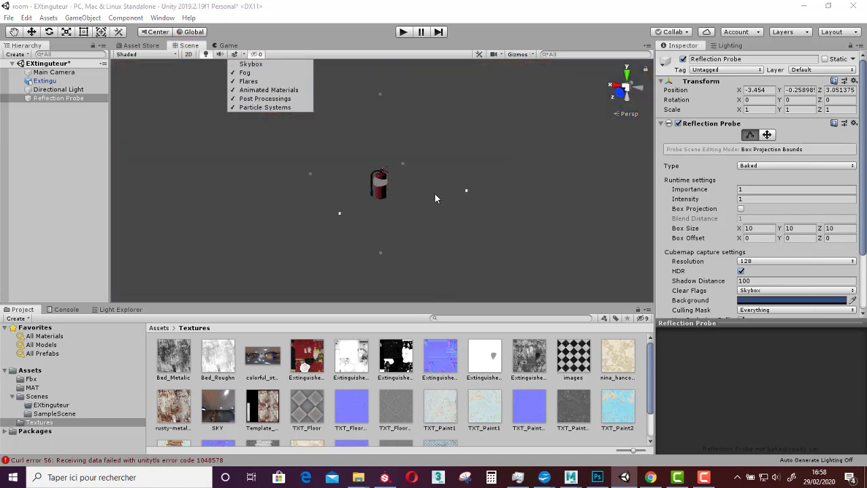
Shrink the Reflection Probe's box to about 9.98 along X in the Scene view and leave bounds editing
scroll(435, 194, up, 2)
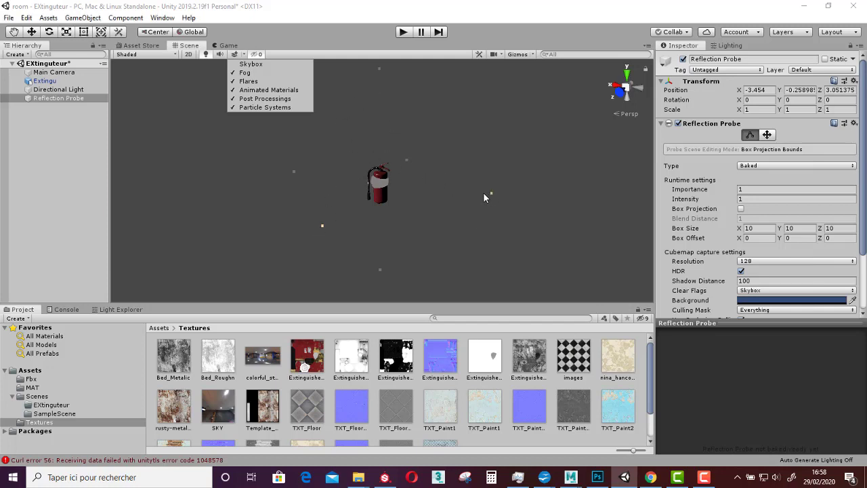
mouse_move(484, 193)
mouse_down()
mouse_move(459, 188)
mouse_move(492, 196)
mouse_move(382, 236)
mouse_move(430, 249)
mouse_move(506, 176)
mouse_up()
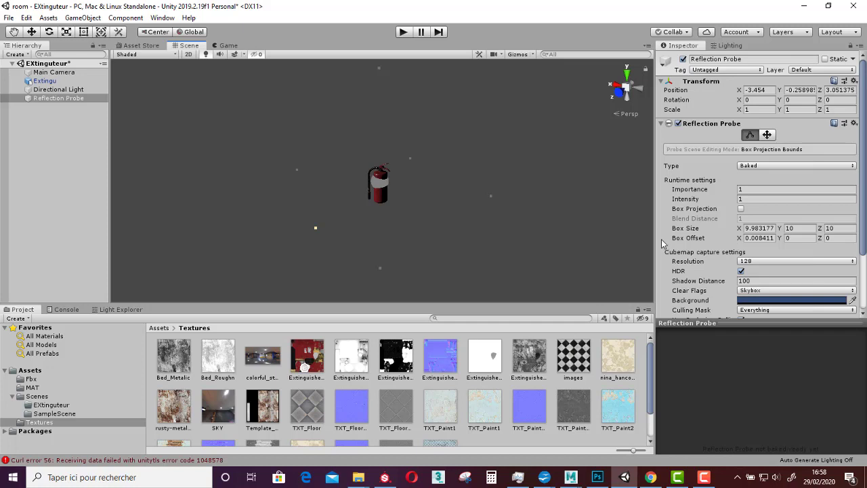
key(w)
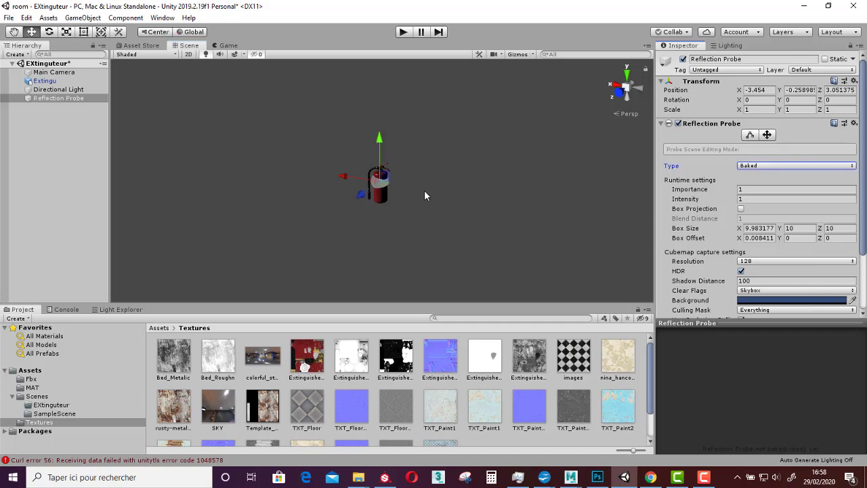
Fine-tune the Reflection Probe's position along X to about -3.49, centering it on the extinguisher
scroll(370, 208, up, 8)
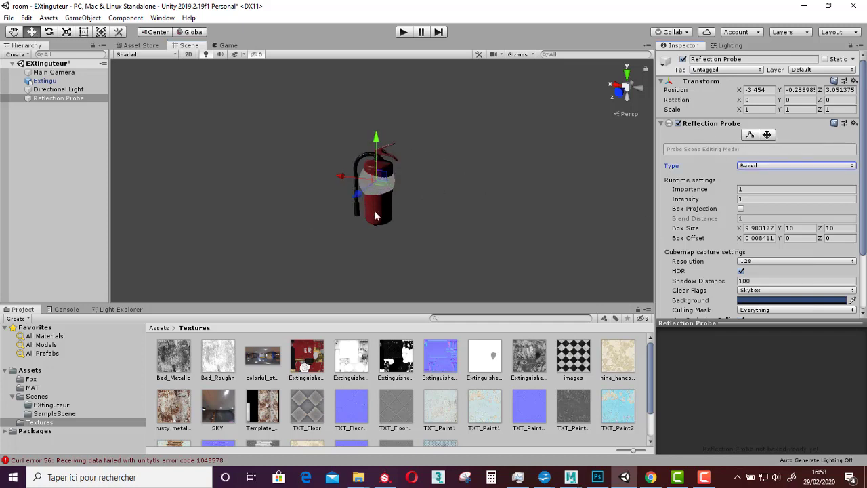
alt+drag(366, 223, 425, 238)
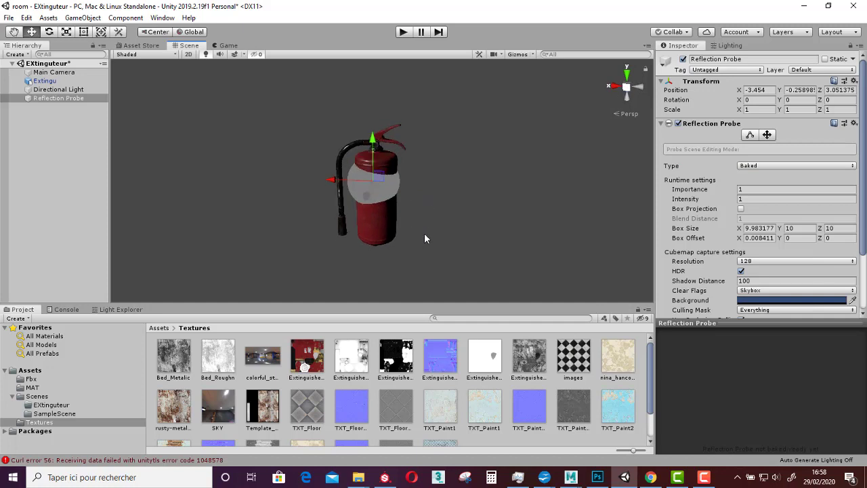
drag(350, 188, 370, 238)
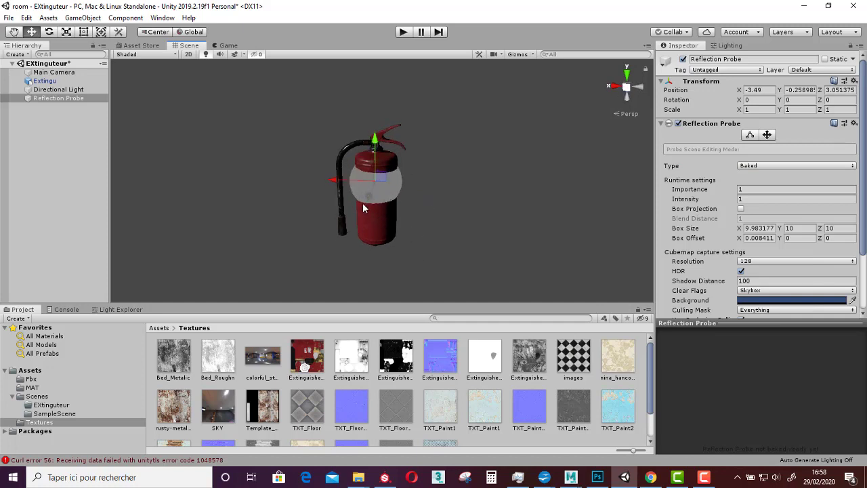
scroll(369, 189, up, 4)
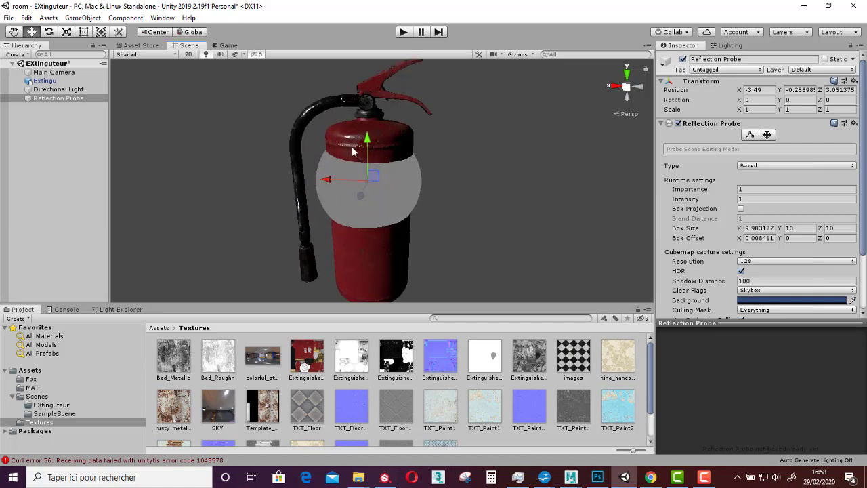
alt+drag(371, 193, 412, 236)
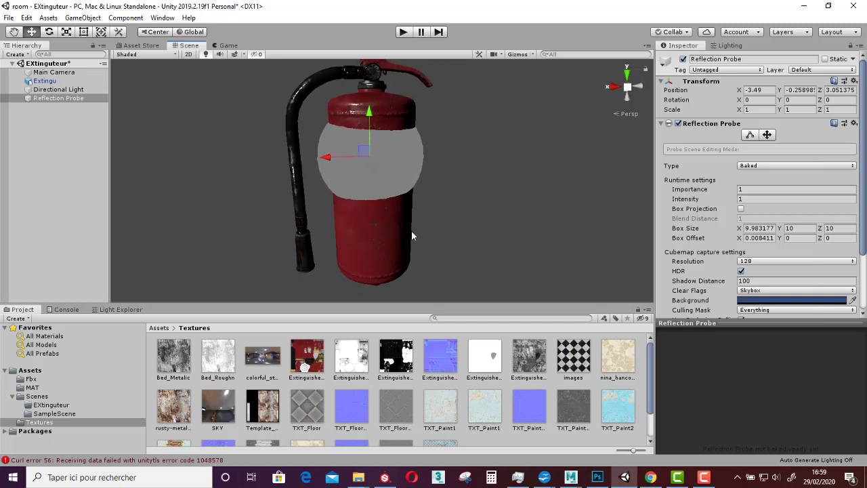
Mark the Extingu fire extinguisher object as Static
click(731, 45)
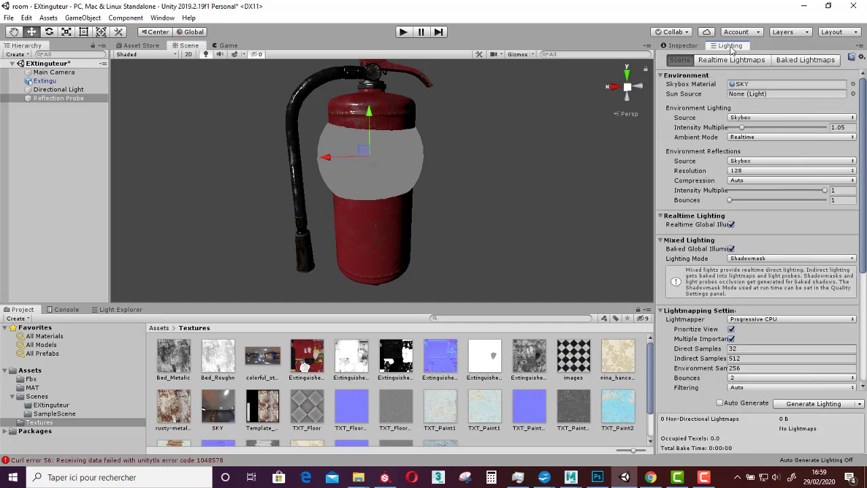
click(363, 236)
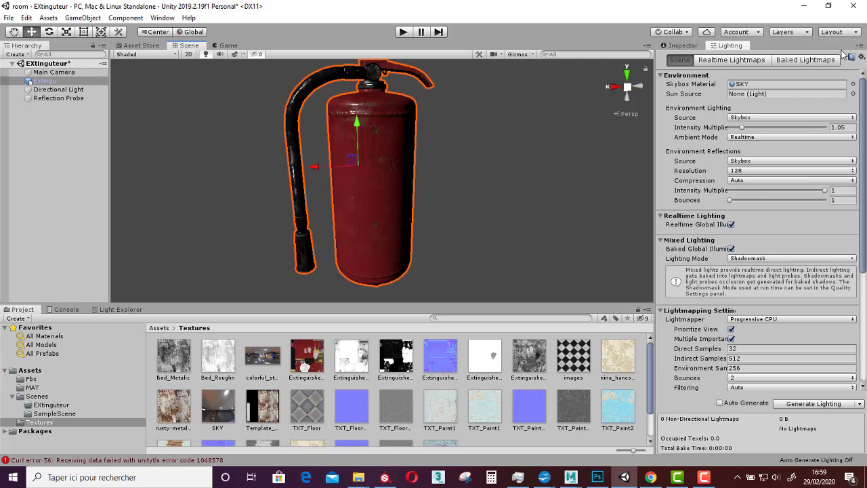
click(686, 45)
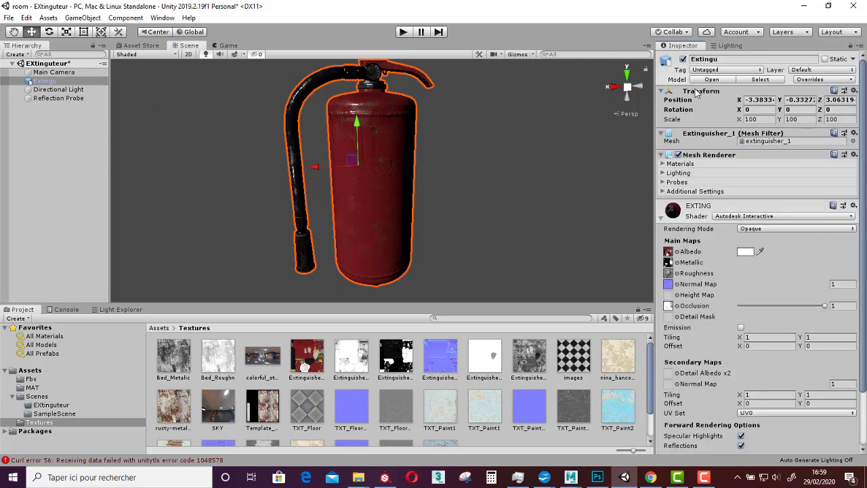
click(825, 59)
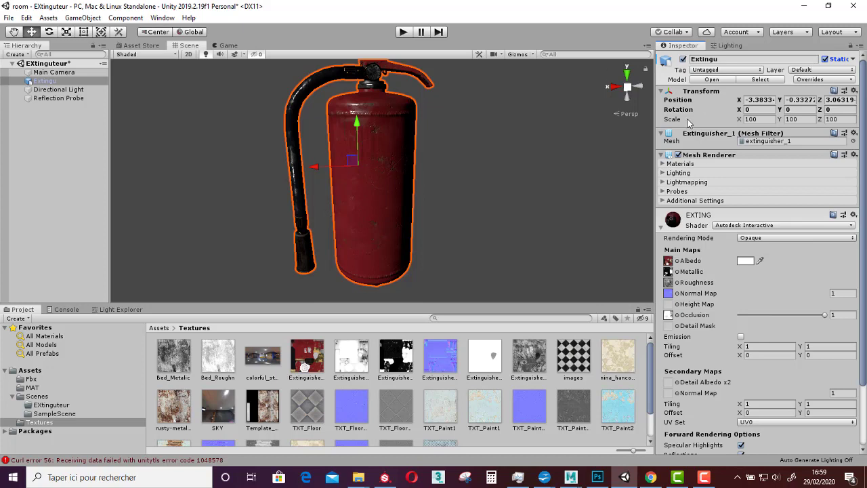
Bake the reflection probe and generate the scene's lighting with the existing lightmapping settings
click(730, 46)
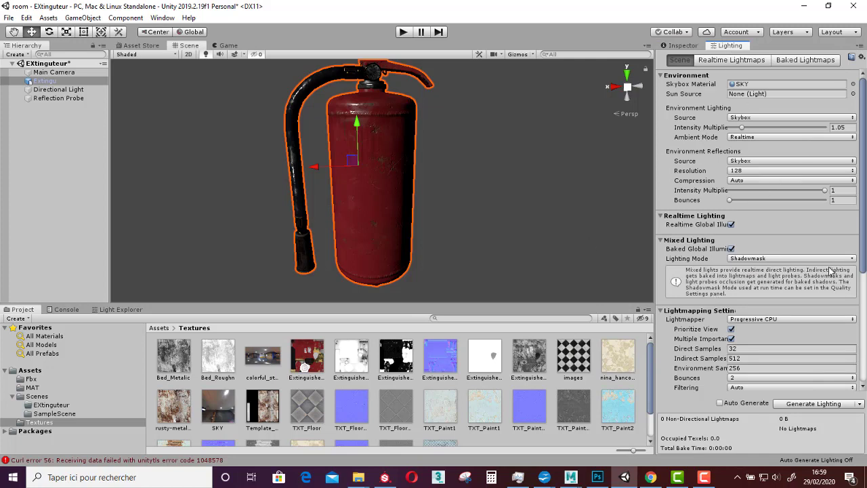
scroll(841, 339, down, 5)
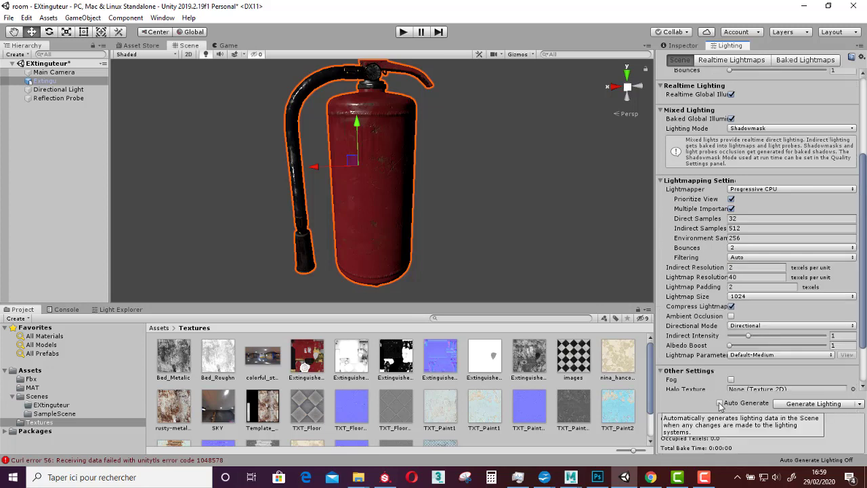
click(861, 404)
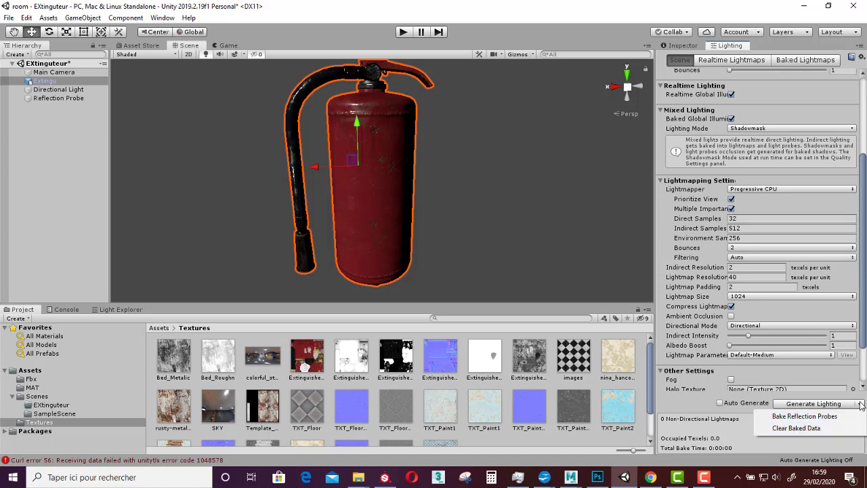
click(861, 403)
click(861, 404)
click(855, 431)
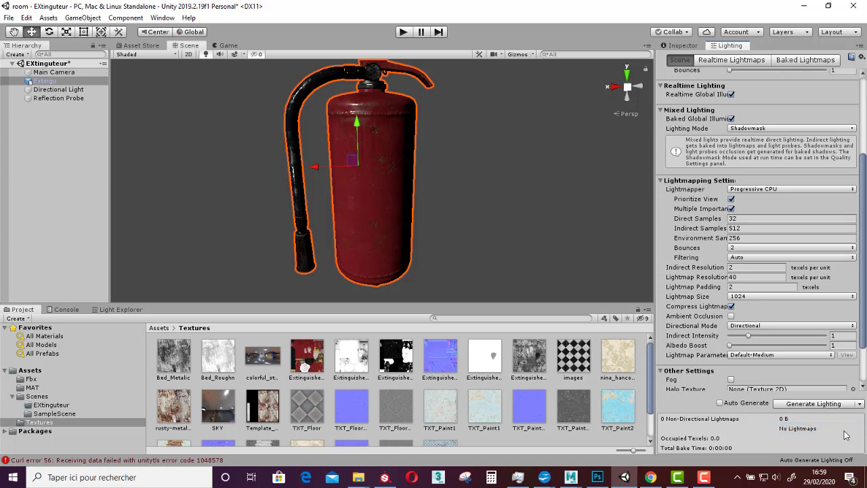
click(861, 404)
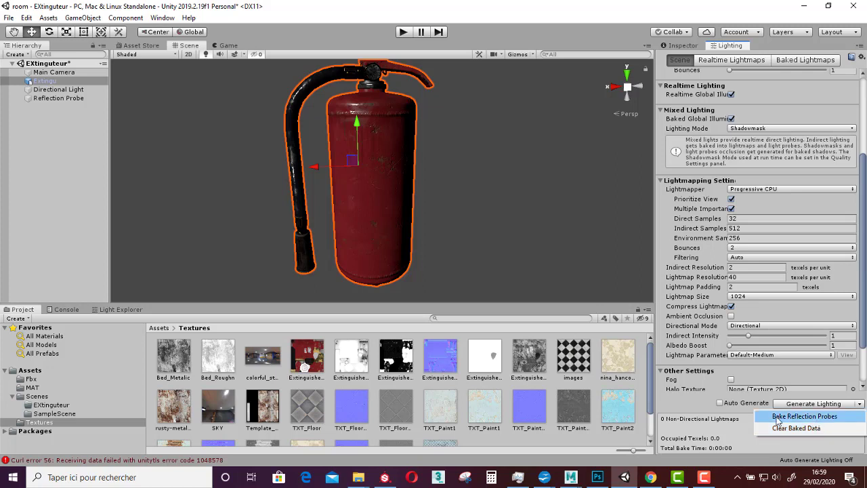
click(816, 417)
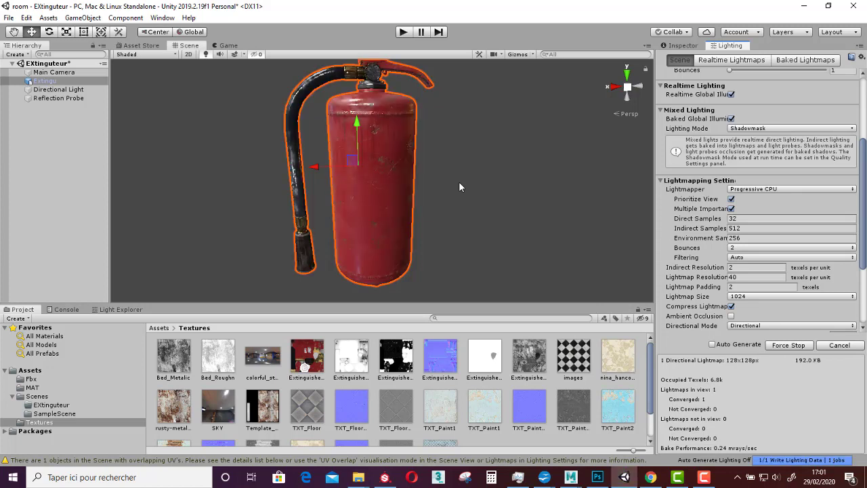
Examine the baked reflections on the extinguisher's valve, hose and red body up close and from different angles
key(alt)
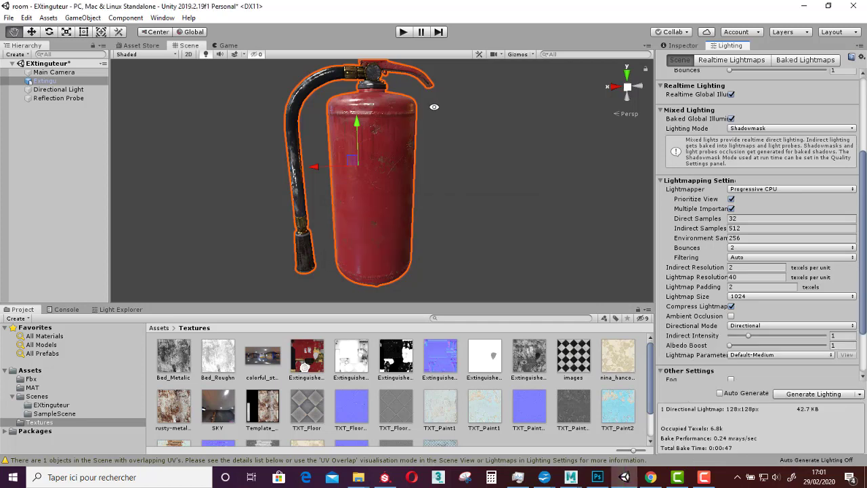
alt+drag(436, 115, 405, 160)
scroll(351, 109, up, 4)
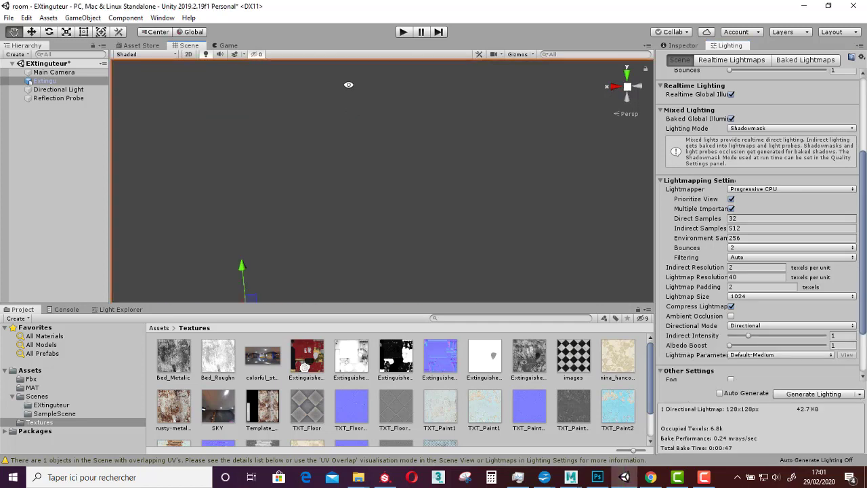
scroll(345, 144, down, 2)
scroll(345, 144, down, 3)
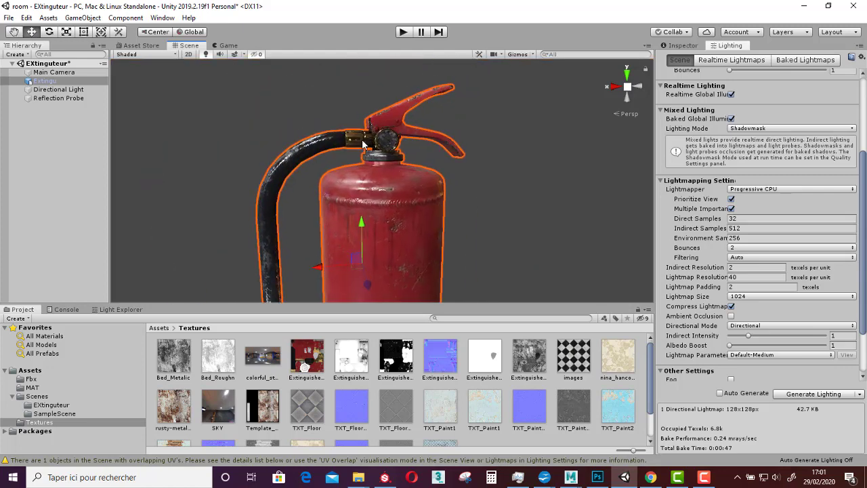
alt+drag(362, 139, 331, 101)
scroll(384, 212, up, 3)
scroll(383, 216, down, 5)
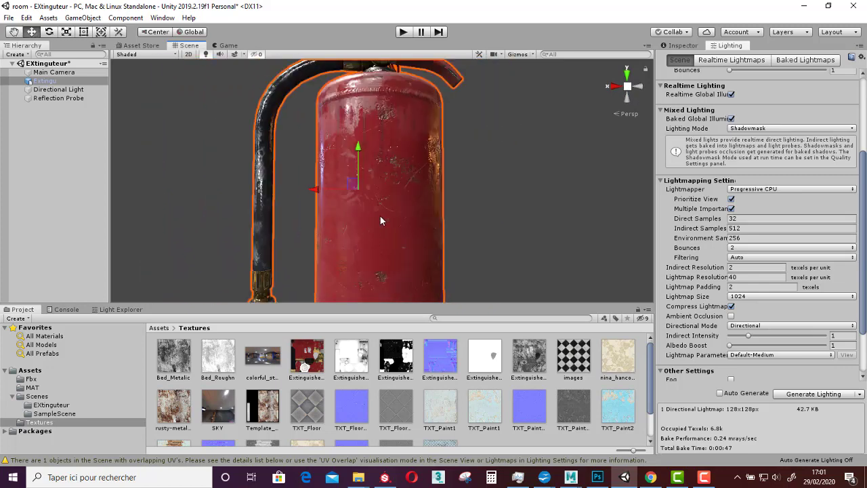
alt+drag(391, 234, 336, 144)
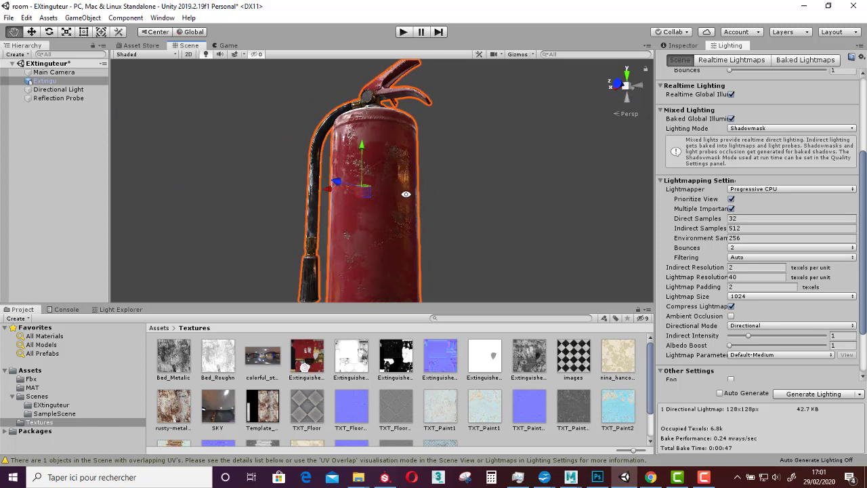
Deselect the extinguisher and examine the whole model without its selection outline
alt+drag(407, 194, 462, 206)
click(462, 205)
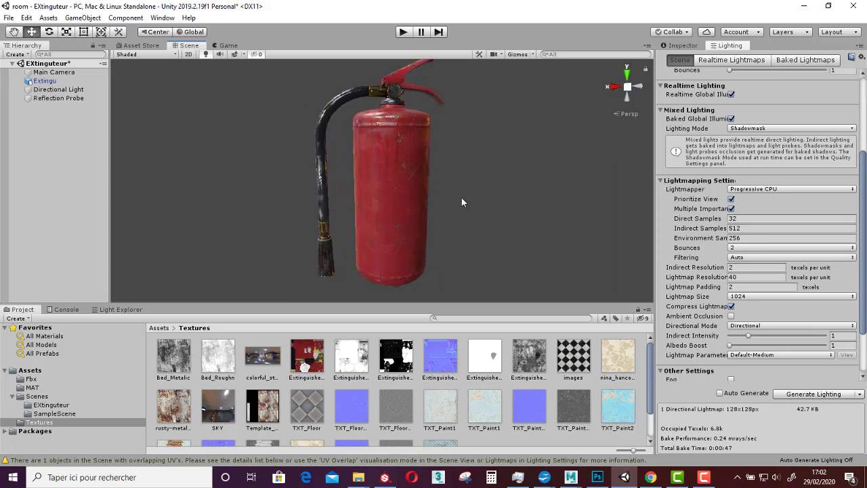
alt+right_drag(462, 197, 442, 202)
alt+drag(442, 202, 413, 202)
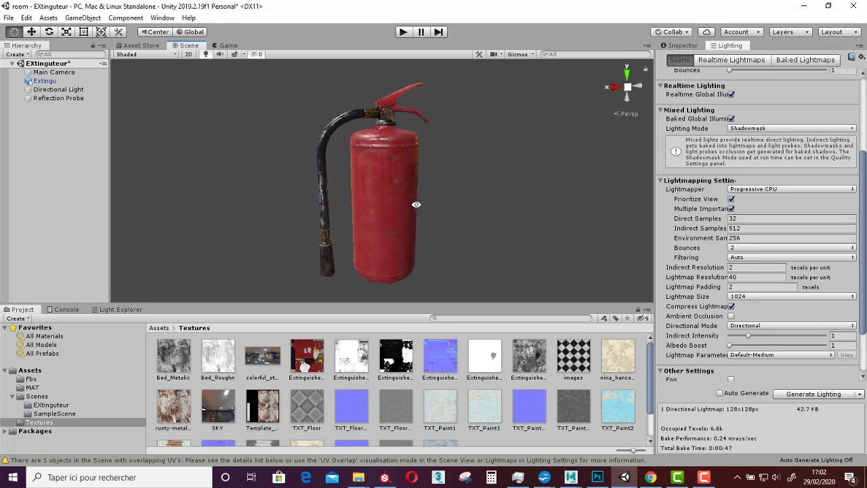